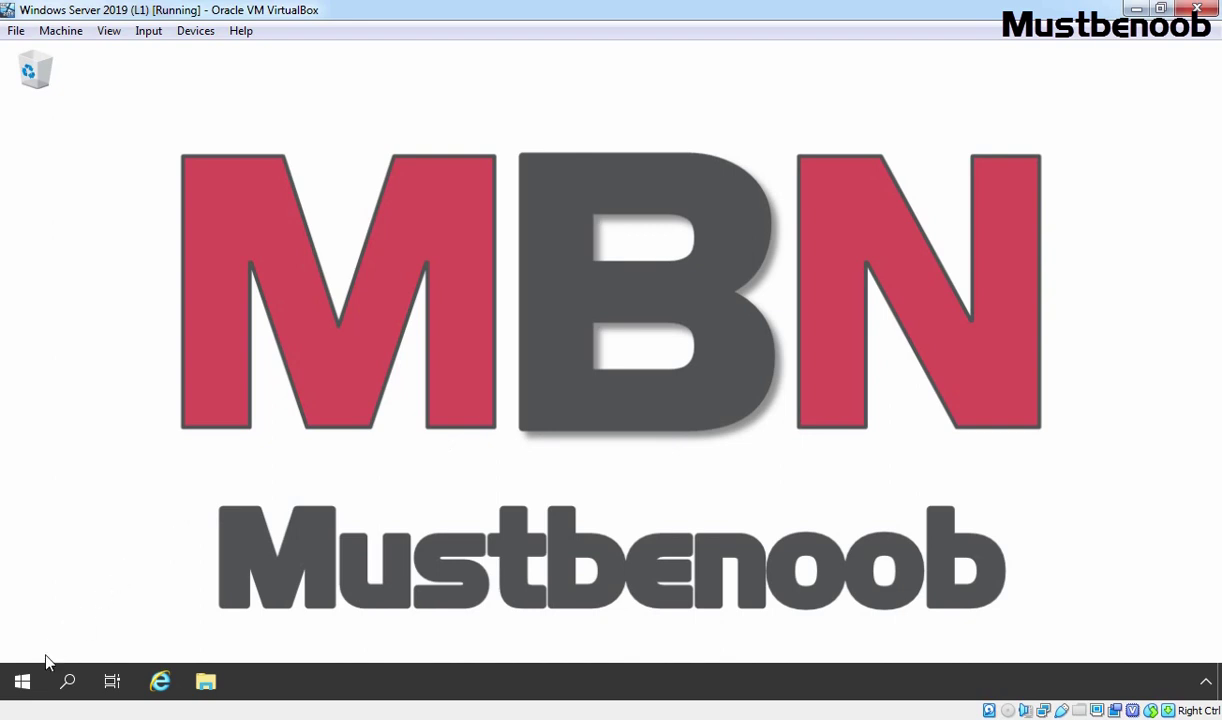
Bring up the list of network adapters in Network Connections.
right_click(23, 682)
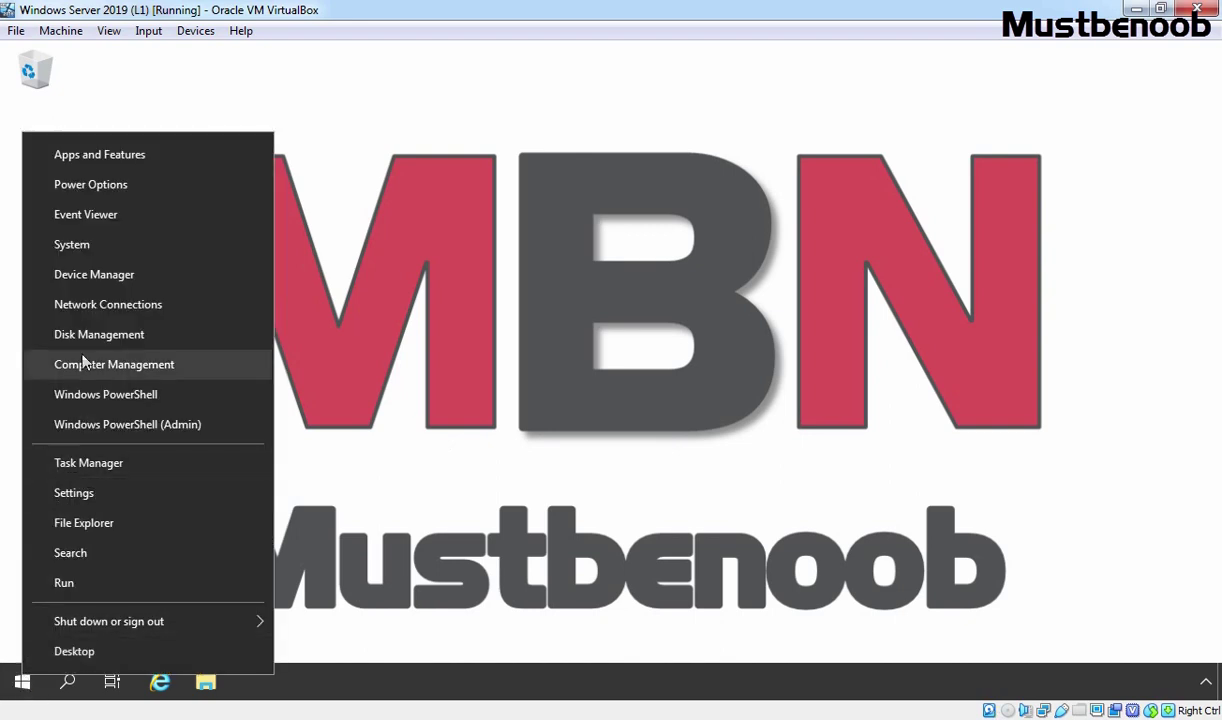
click(127, 305)
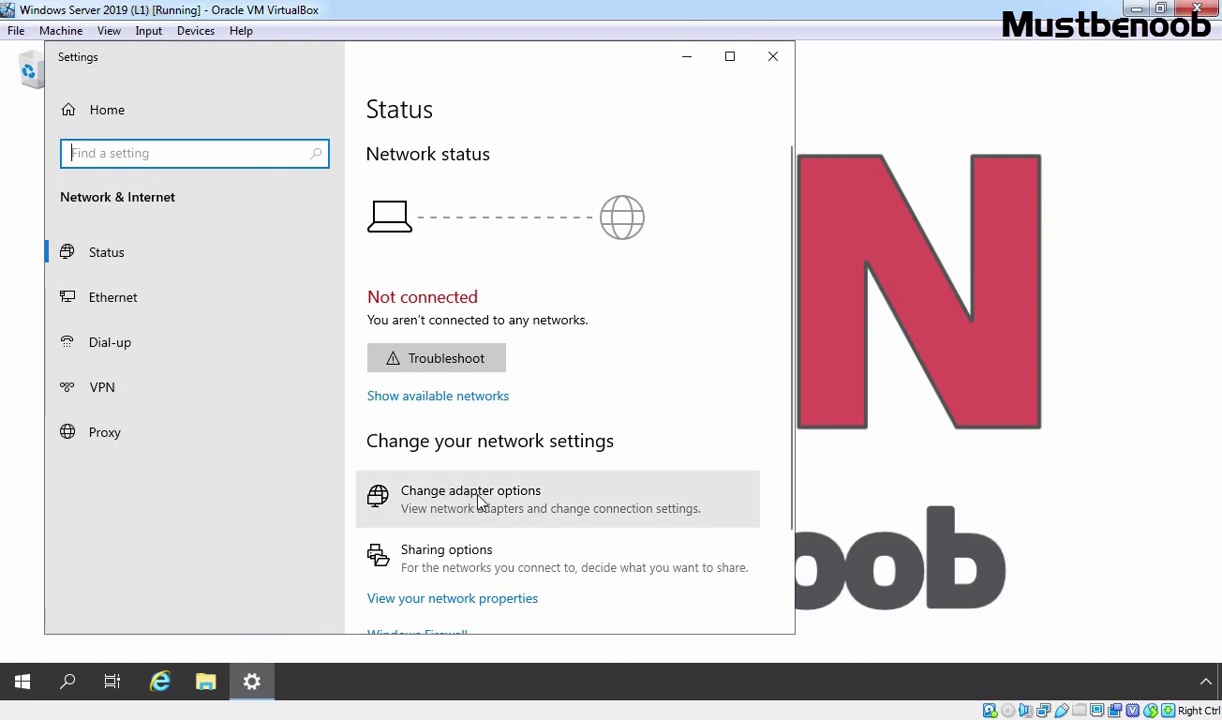
click(499, 509)
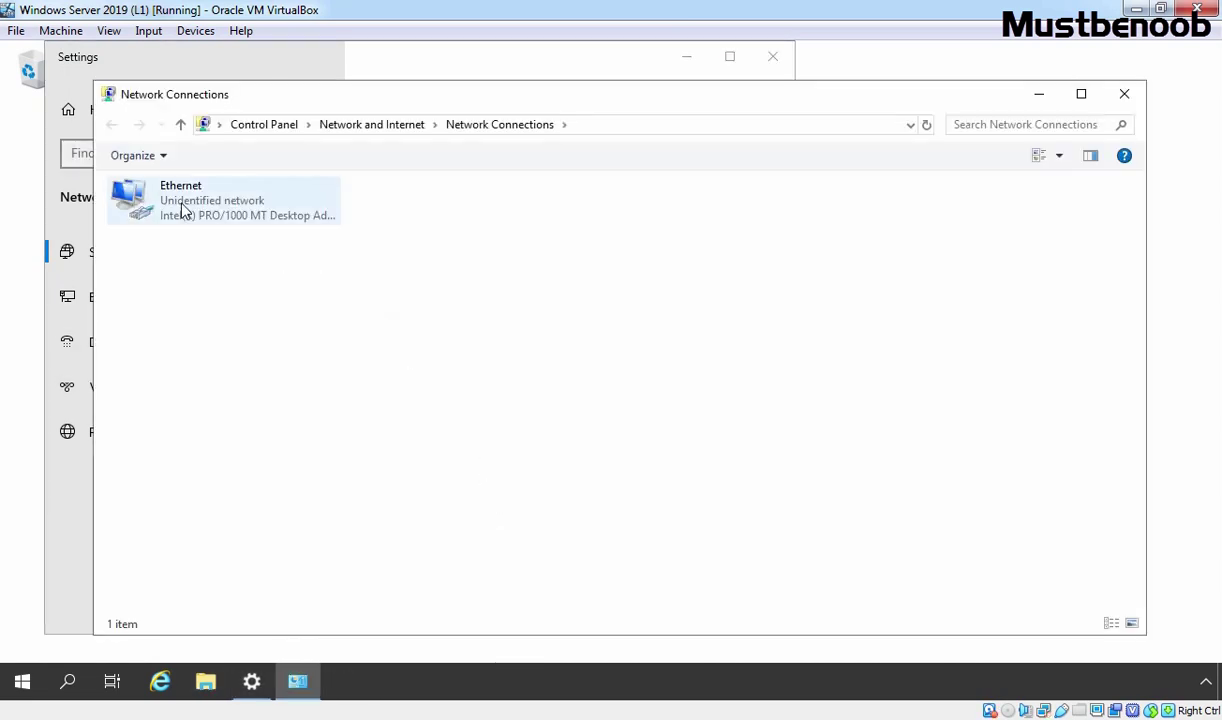
In the Ethernet adapter's TCP/IPv4 properties, choose 'Use the following IP address'.
click(181, 207)
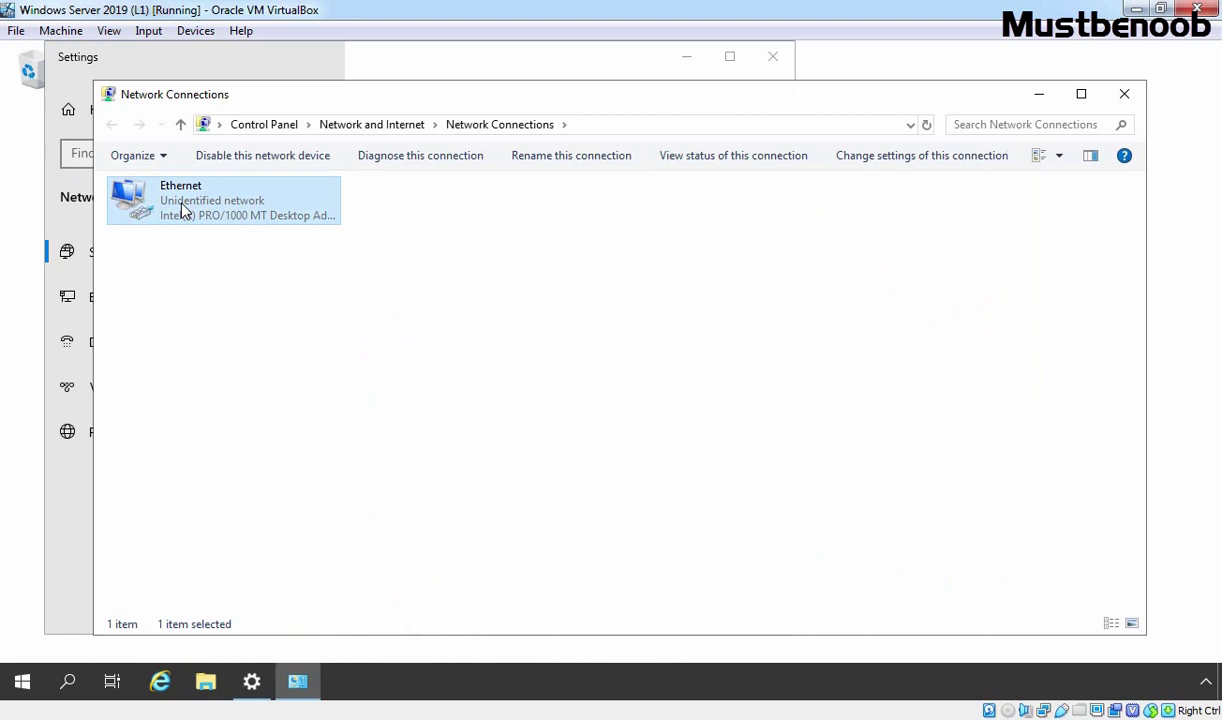
right_click(181, 207)
click(240, 379)
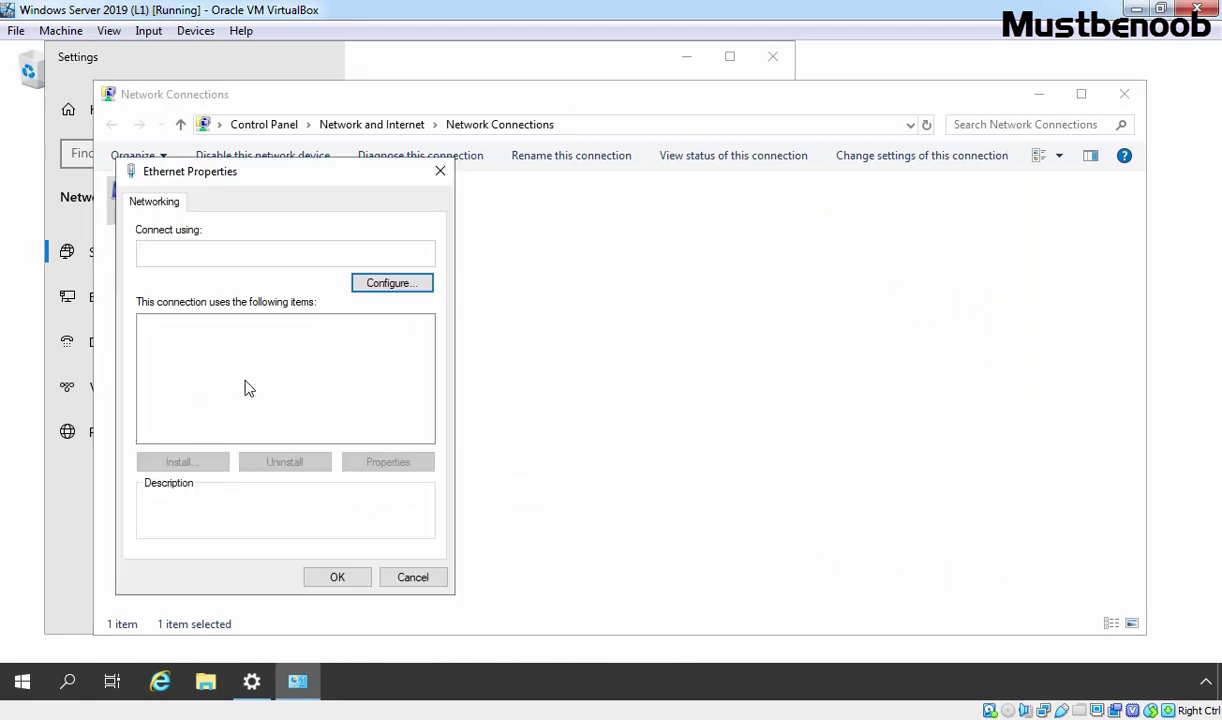
click(255, 370)
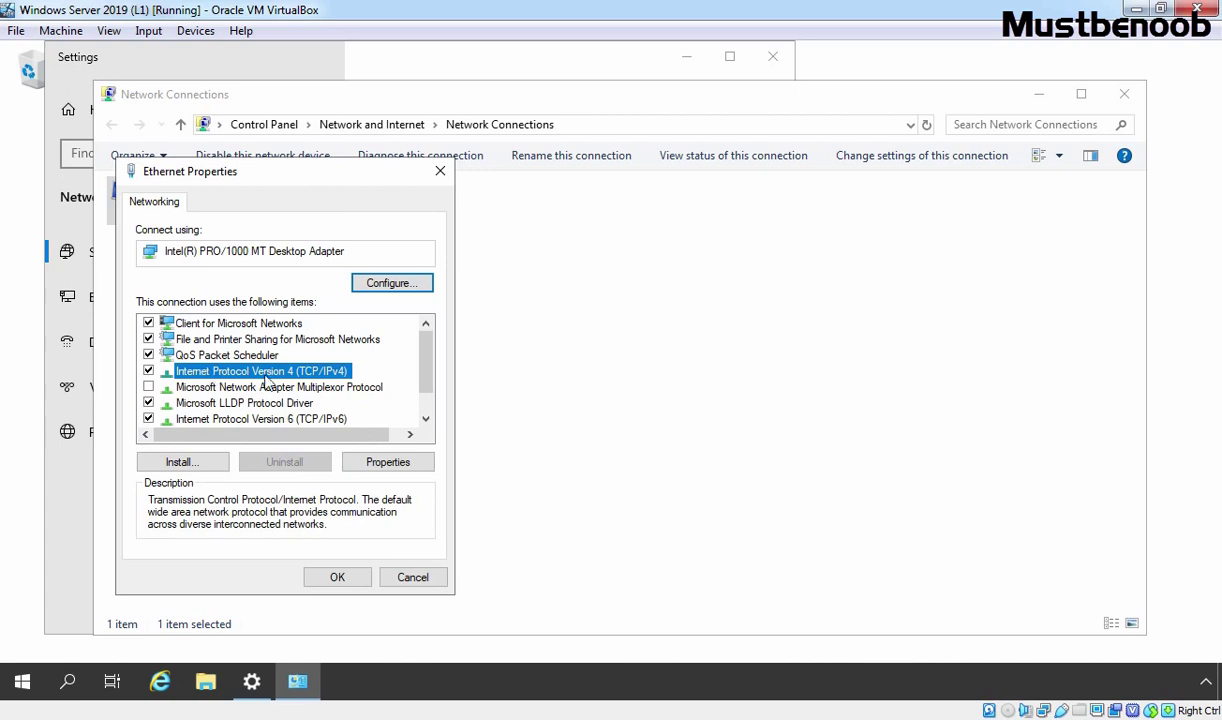
click(387, 463)
click(181, 377)
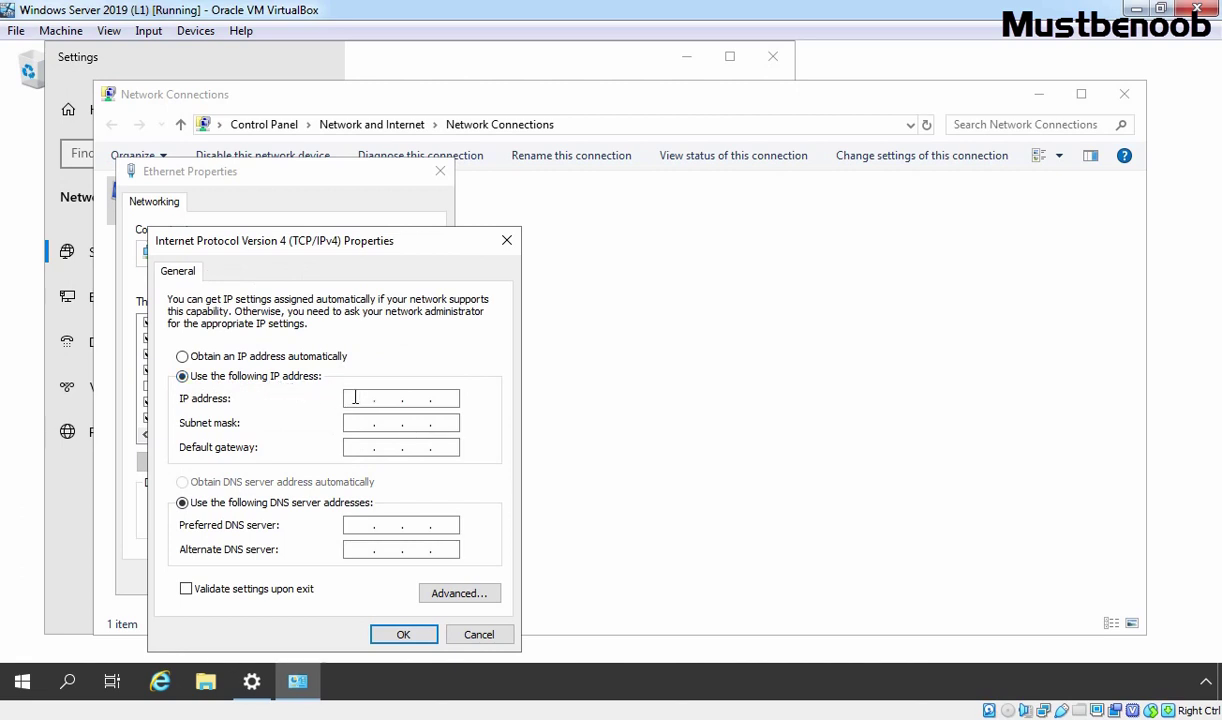
Apply static IP 192.168.1.10, mask 255.255.255.0, gateway and DNS 192.168.1.1.
click(357, 398)
text(192.168.1.10)
key(Tab)
key(Tab)
text(192.168.1.1)
key(Tab)
key(Tab)
text(192 . 168 . 1 . 1)
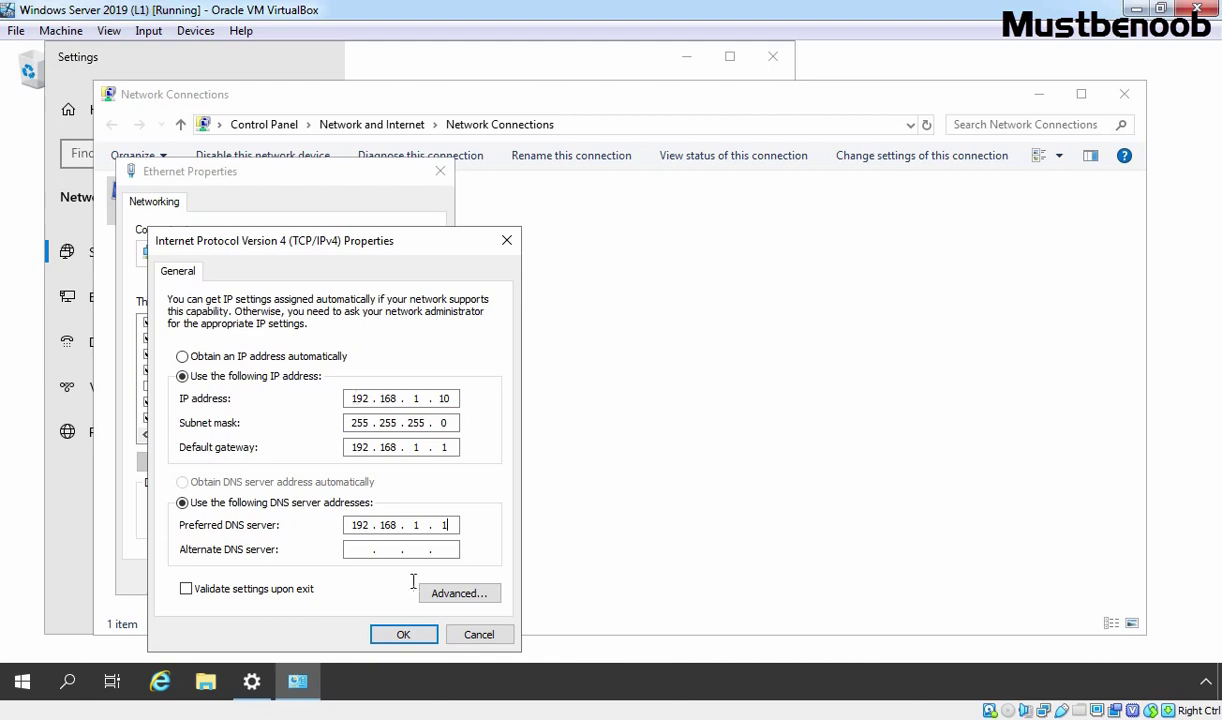
click(403, 632)
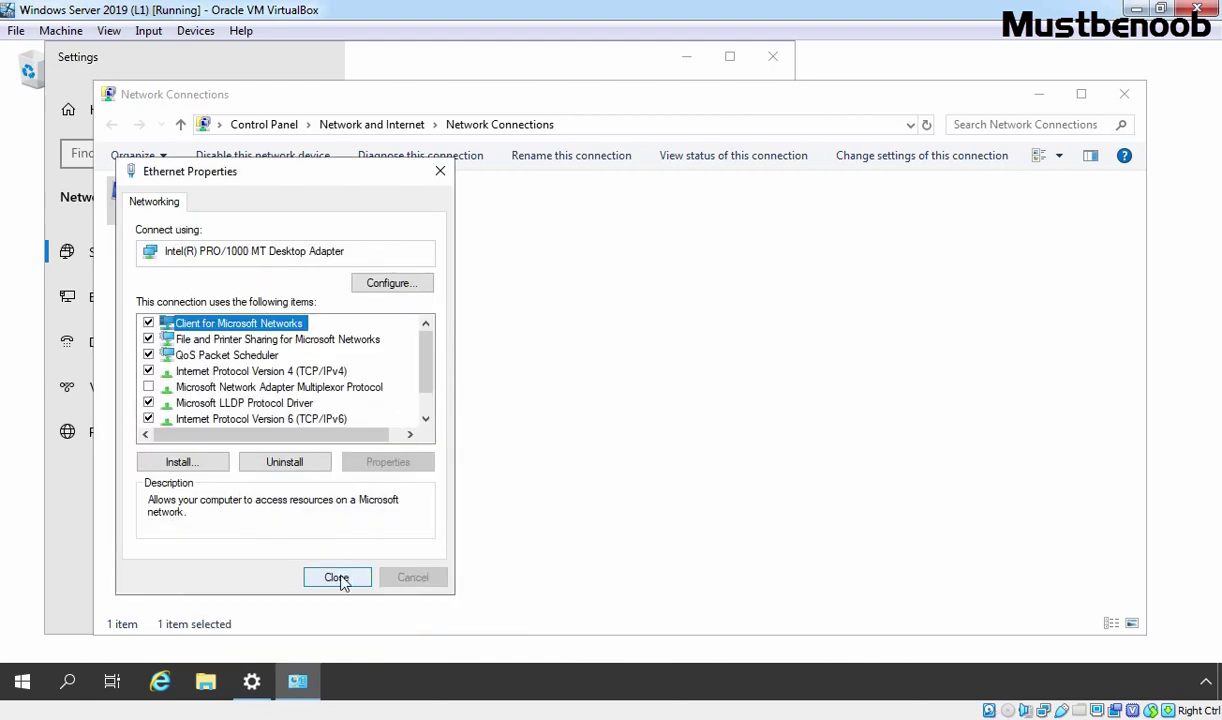
Close the Ethernet properties, Network Connections and Settings windows.
click(339, 577)
click(1125, 94)
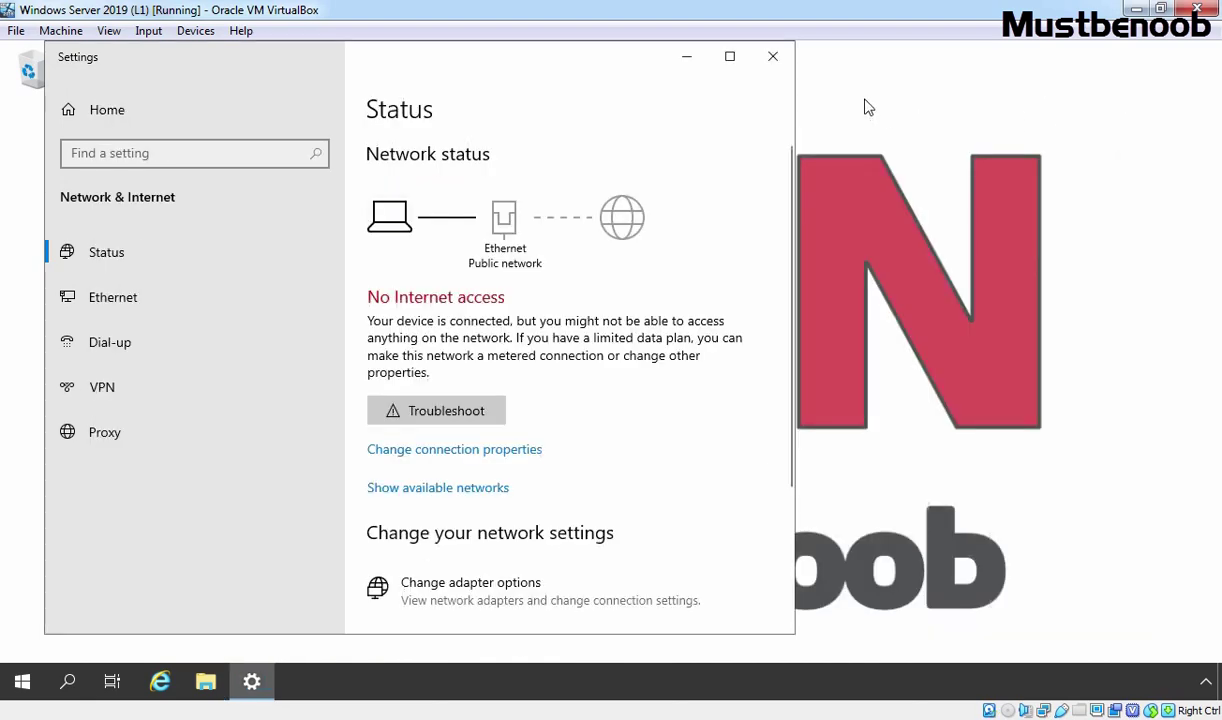
click(778, 60)
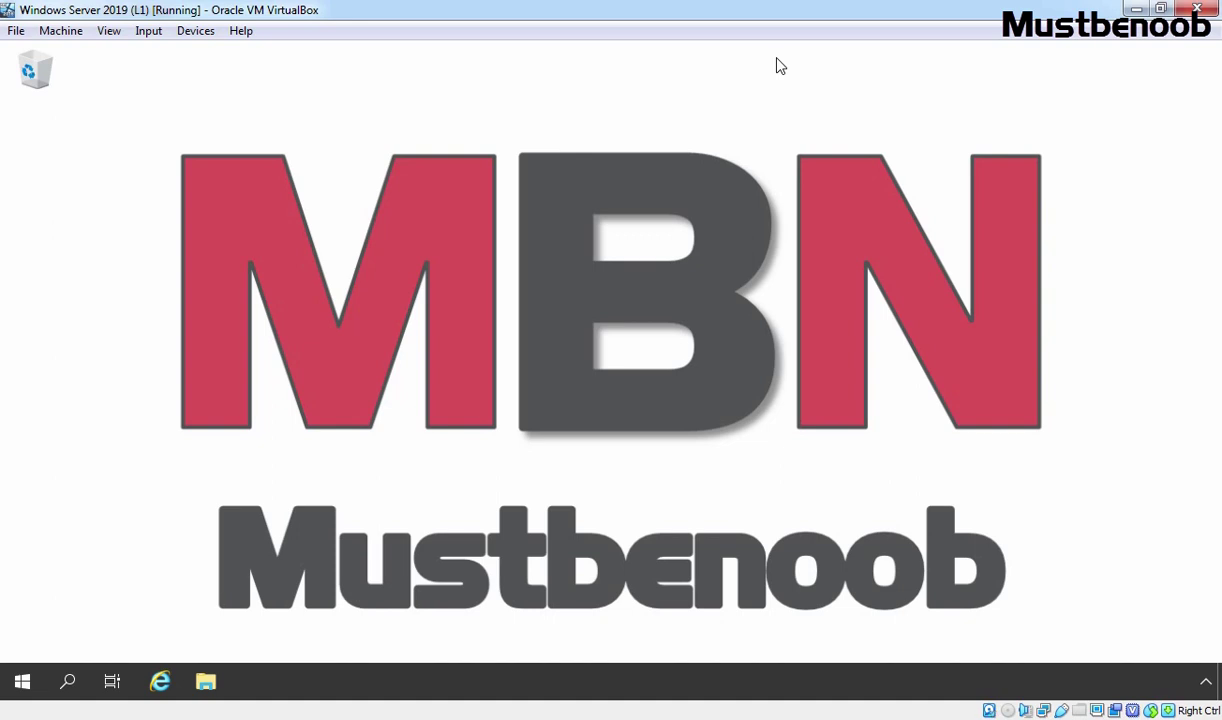
Launch Server Manager and start the Add Roles and Features wizard.
click(24, 683)
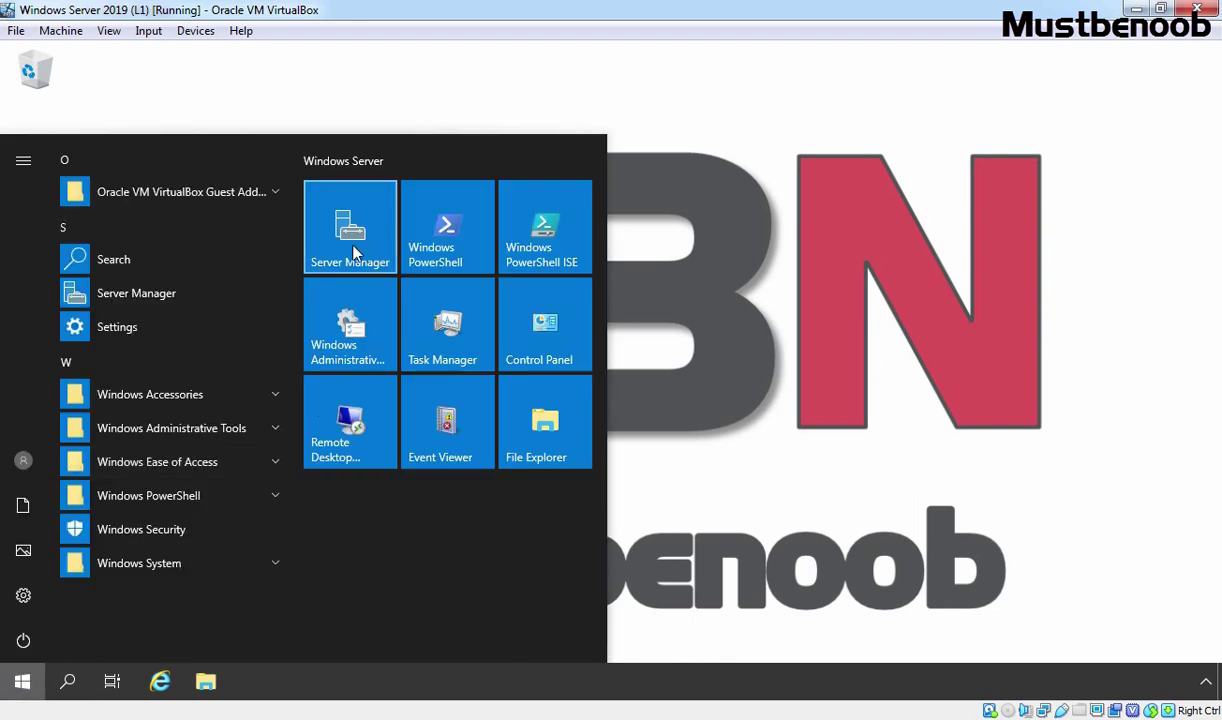
click(350, 240)
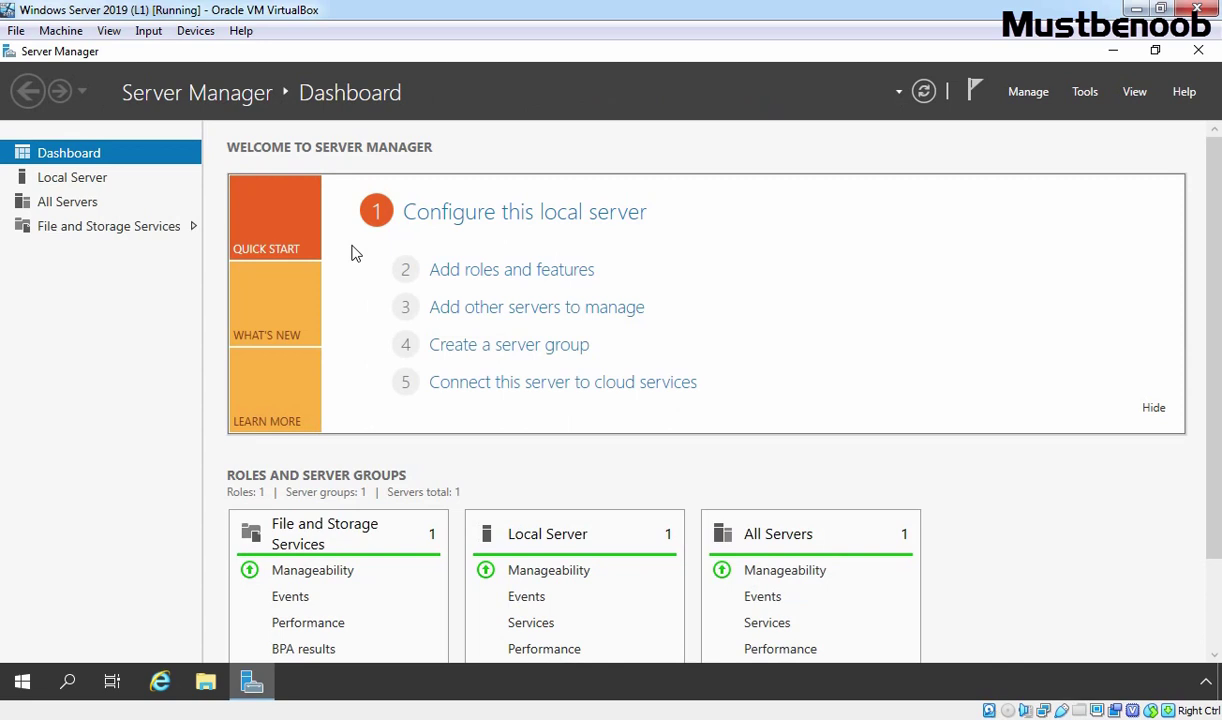
click(540, 276)
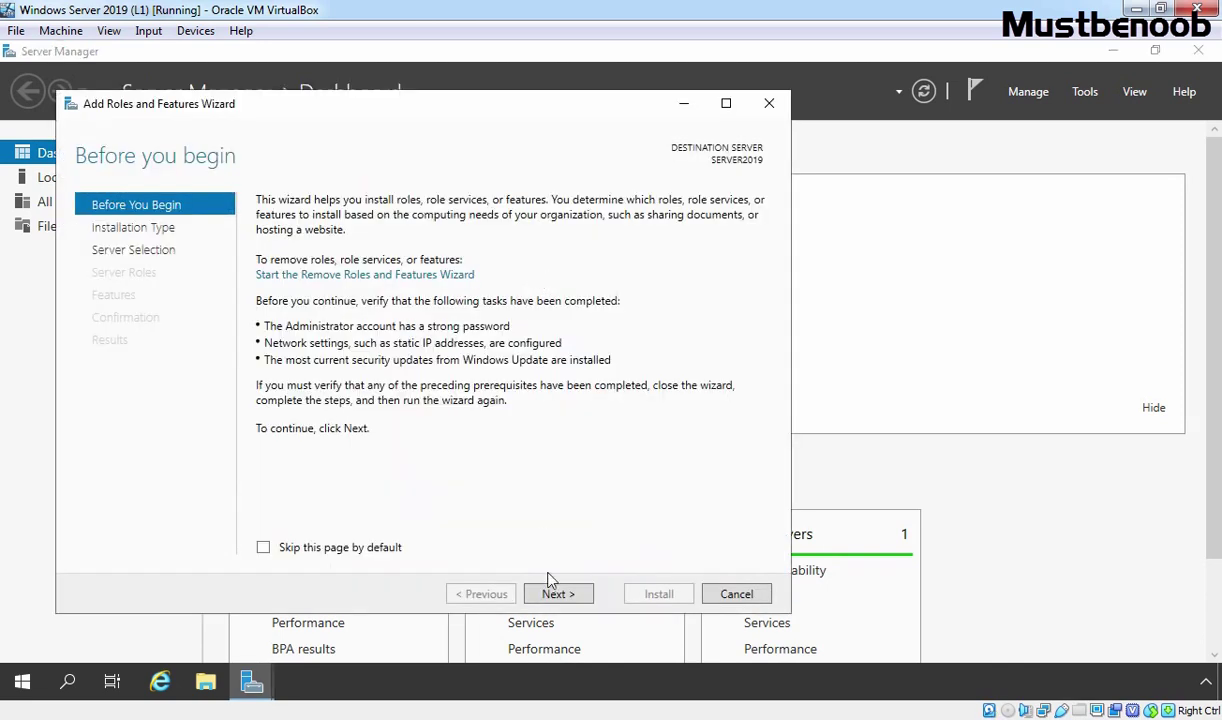
Keep role-based installation on SERVER2019 and reach the roles list, highlighting DHCP Server.
click(557, 595)
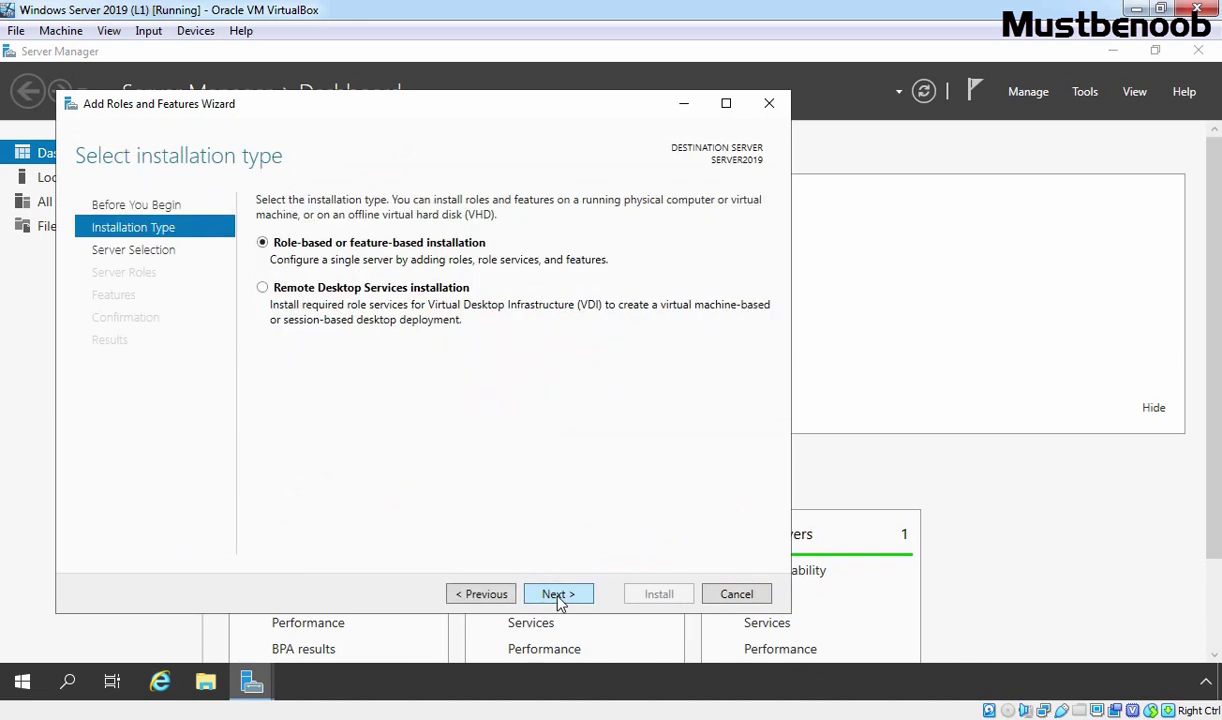
click(557, 595)
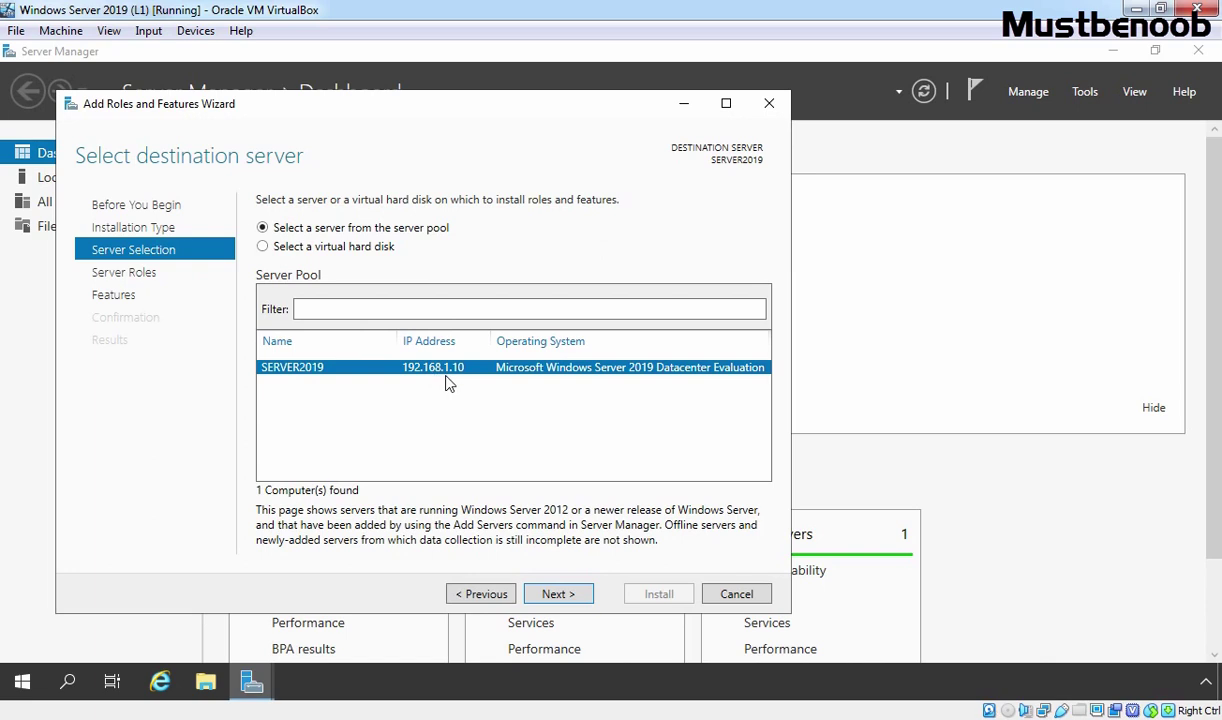
click(558, 594)
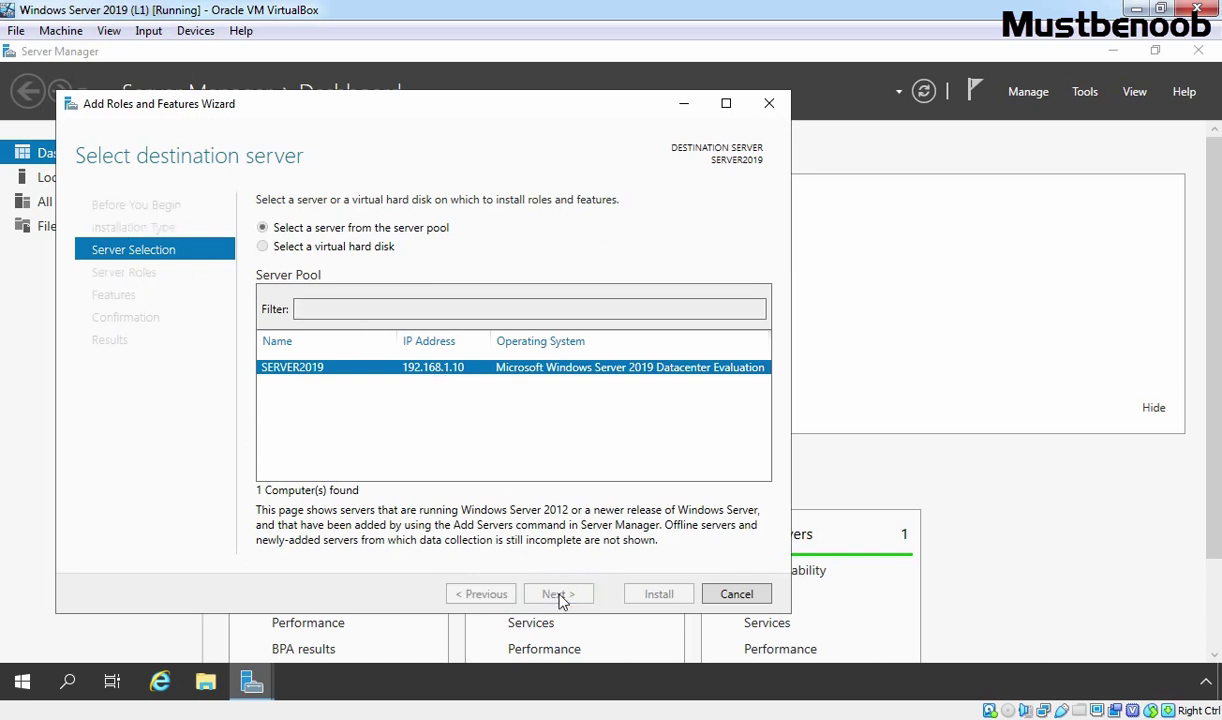
click(322, 347)
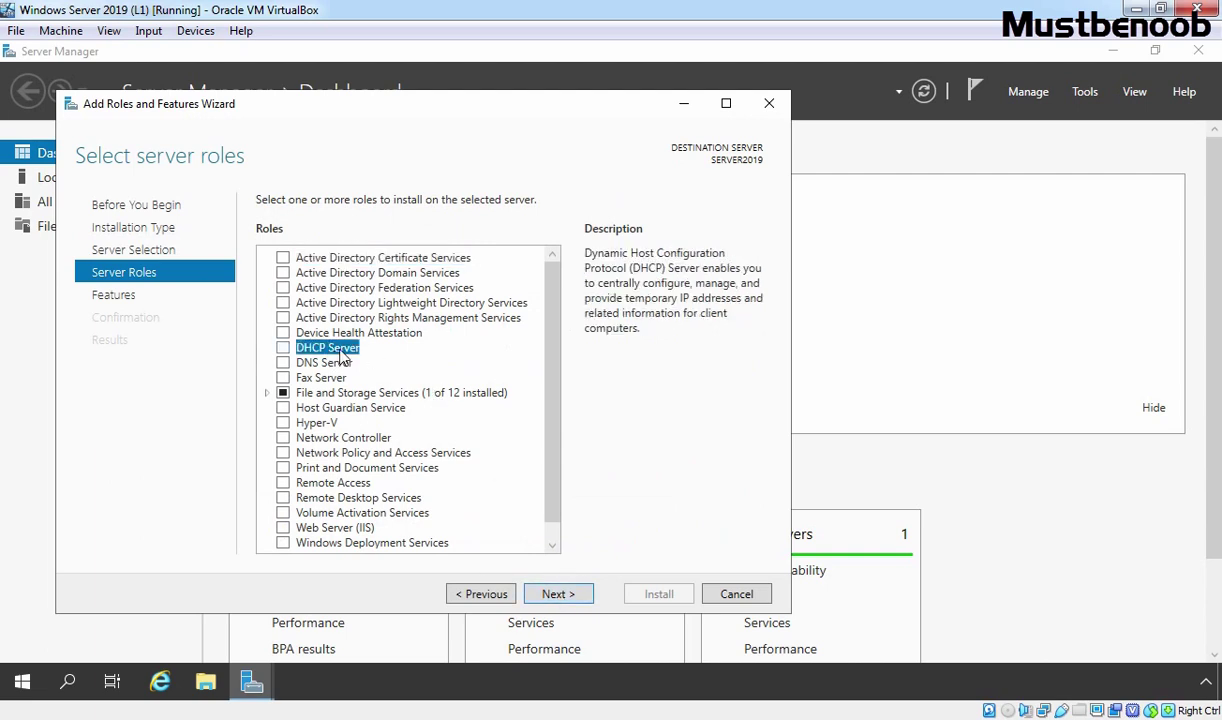
Tick DHCP Server with its management tools, install it, and close the finished wizard.
click(283, 347)
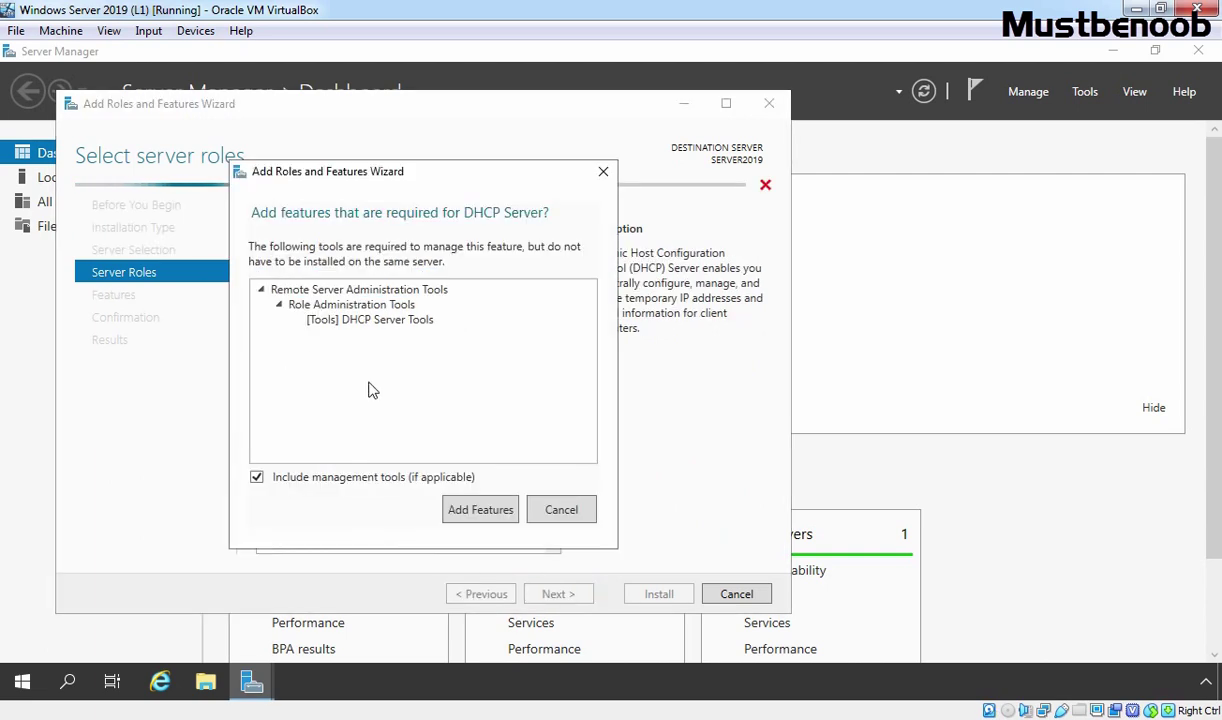
click(479, 511)
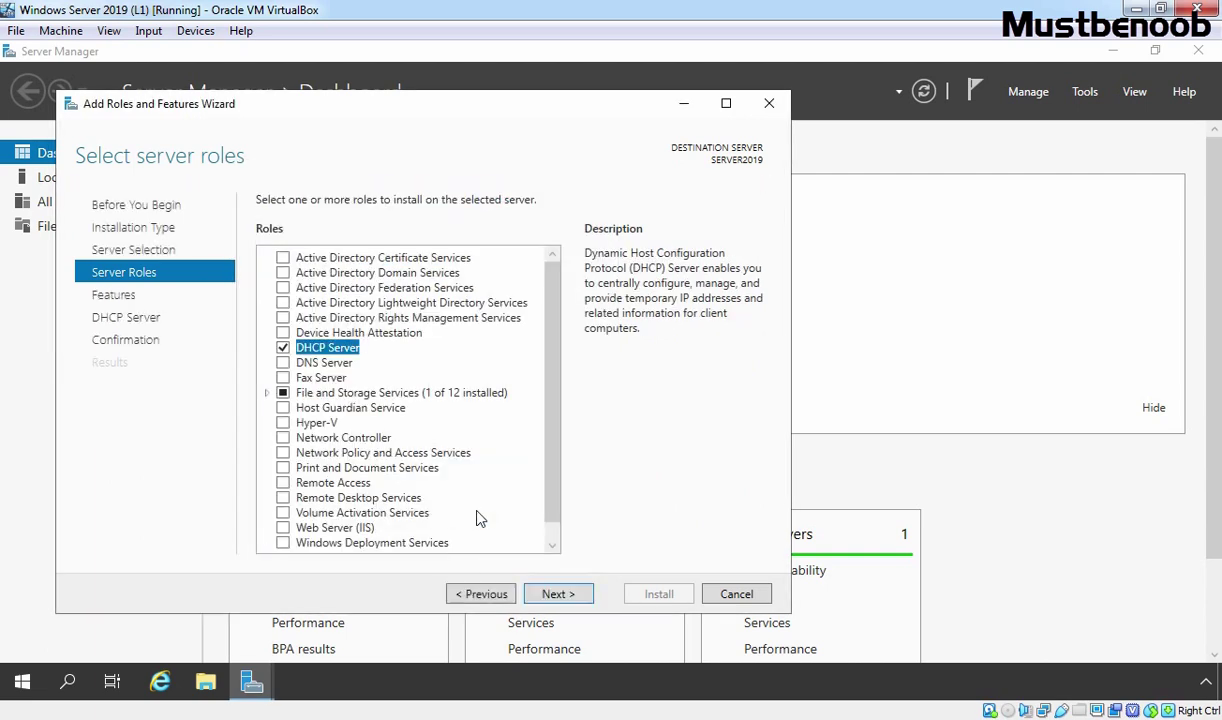
click(556, 594)
click(557, 594)
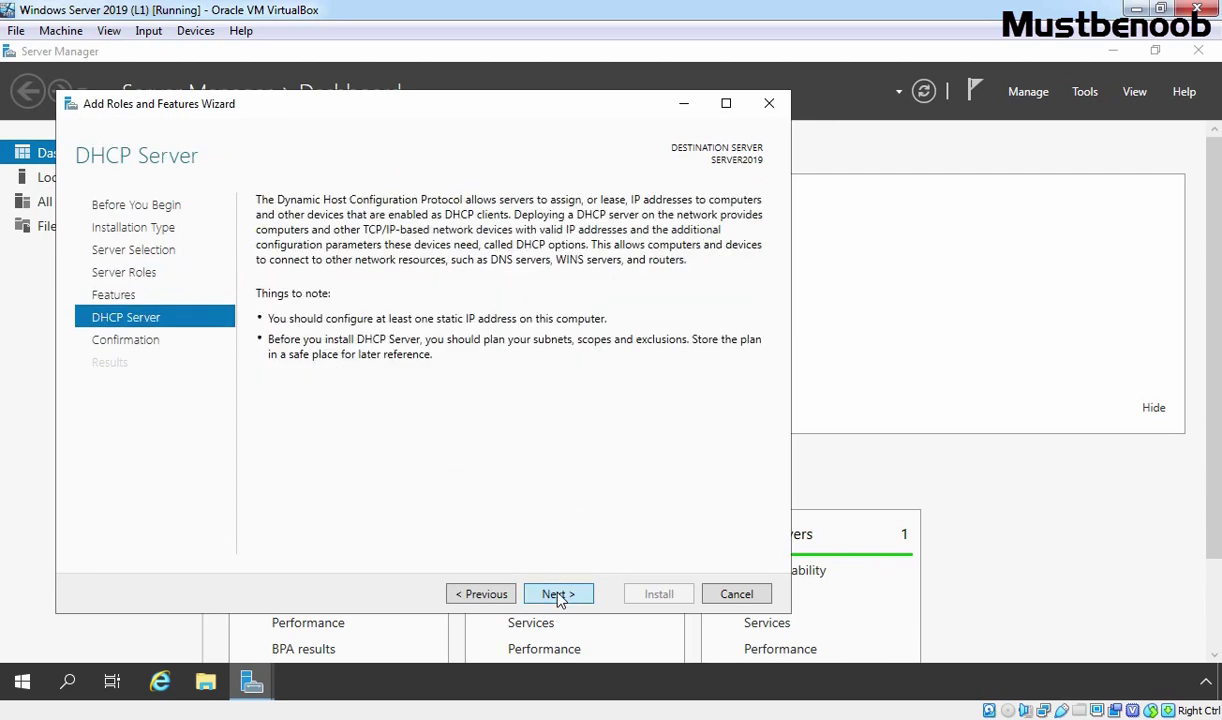
click(557, 594)
click(659, 594)
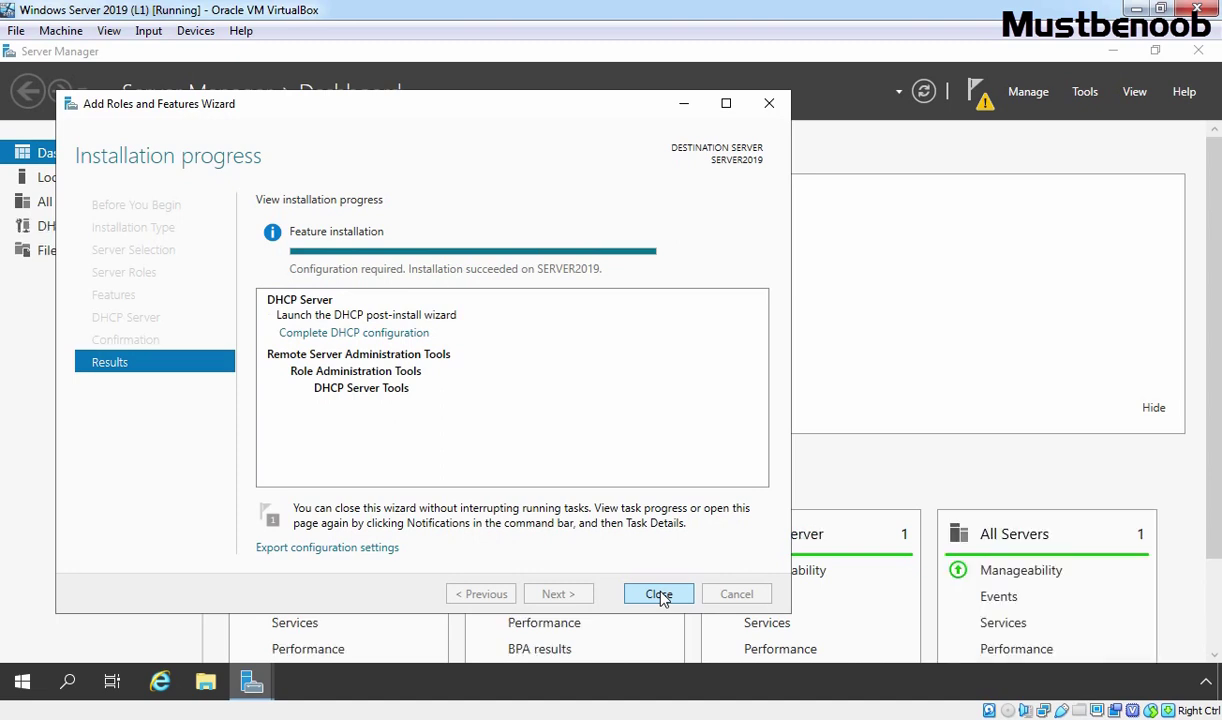
click(659, 595)
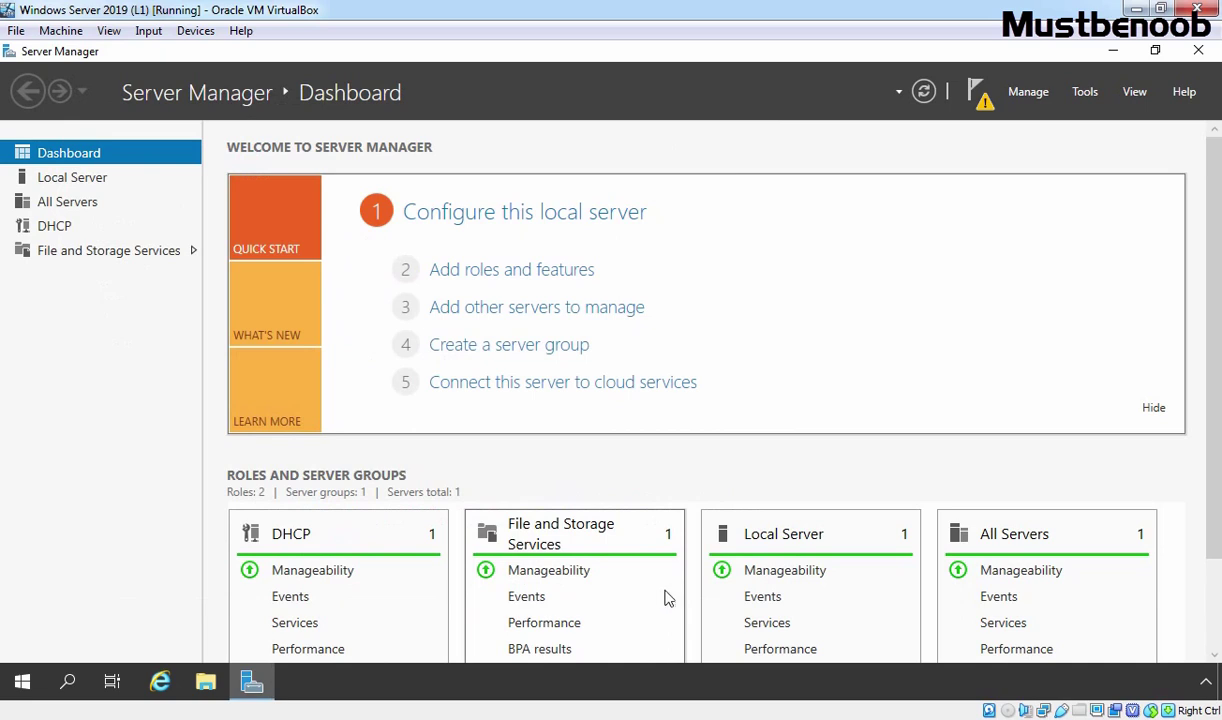
Run the DHCP post-deployment configuration and commit creation of the DHCP security groups.
click(984, 100)
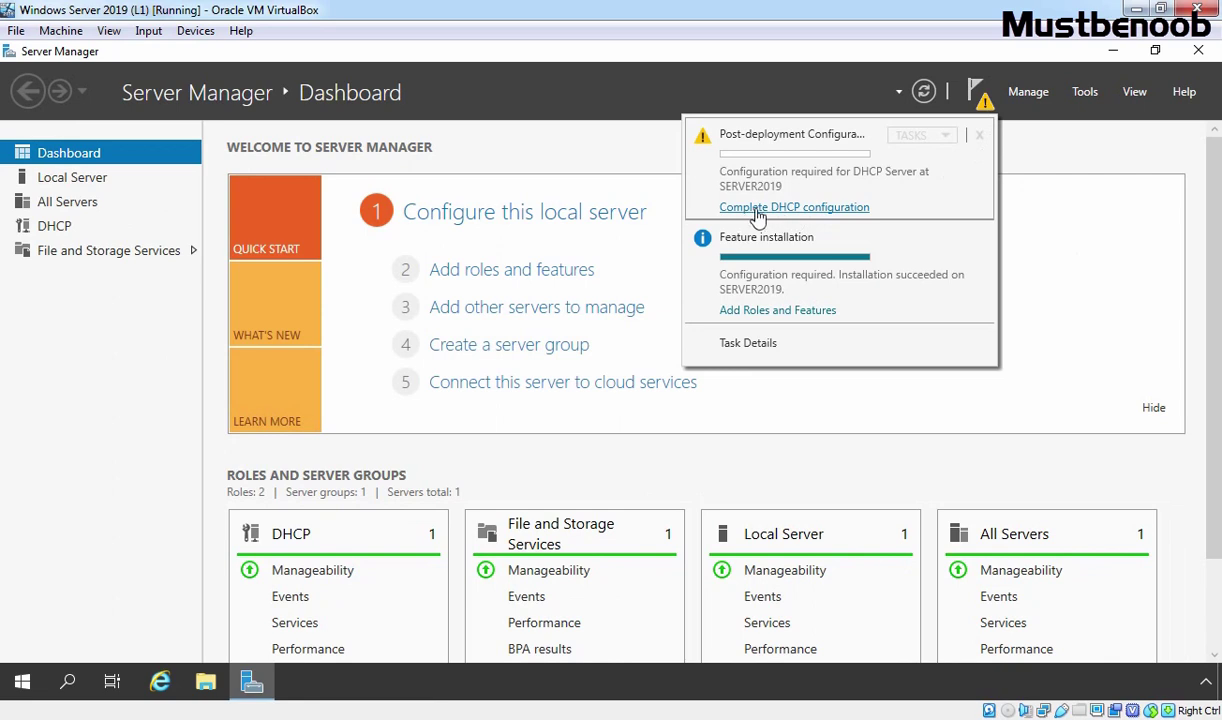
click(796, 210)
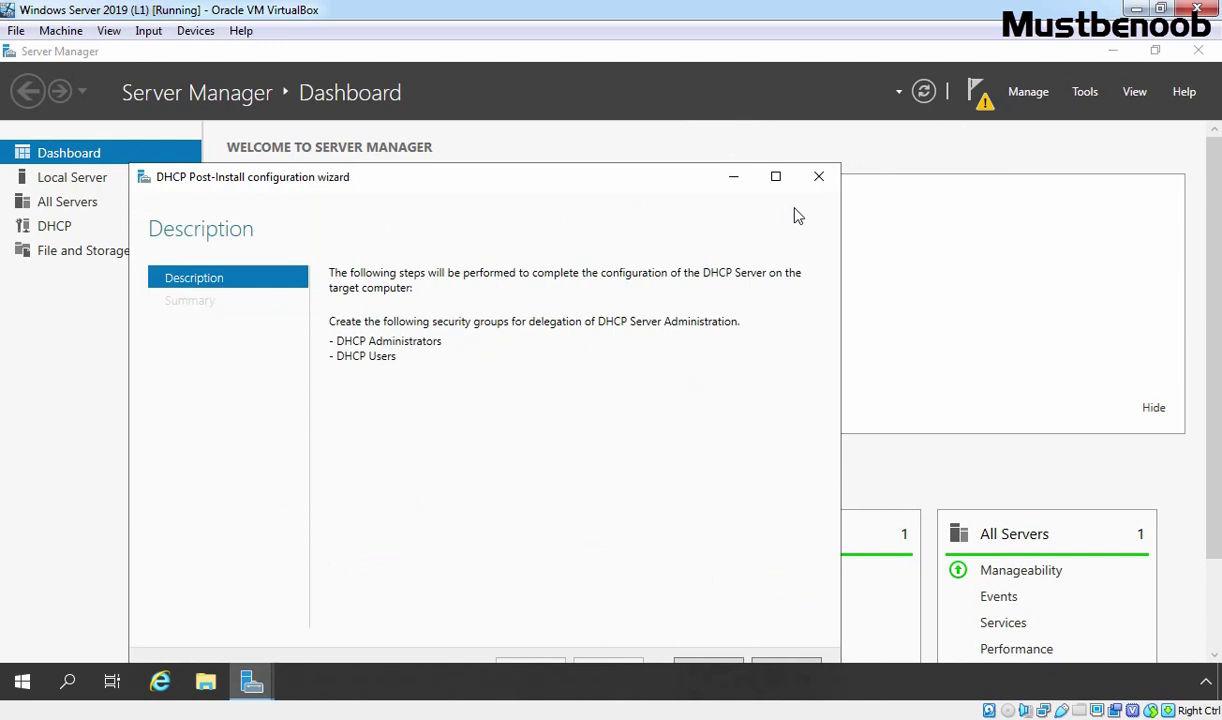
drag(440, 177, 423, 108)
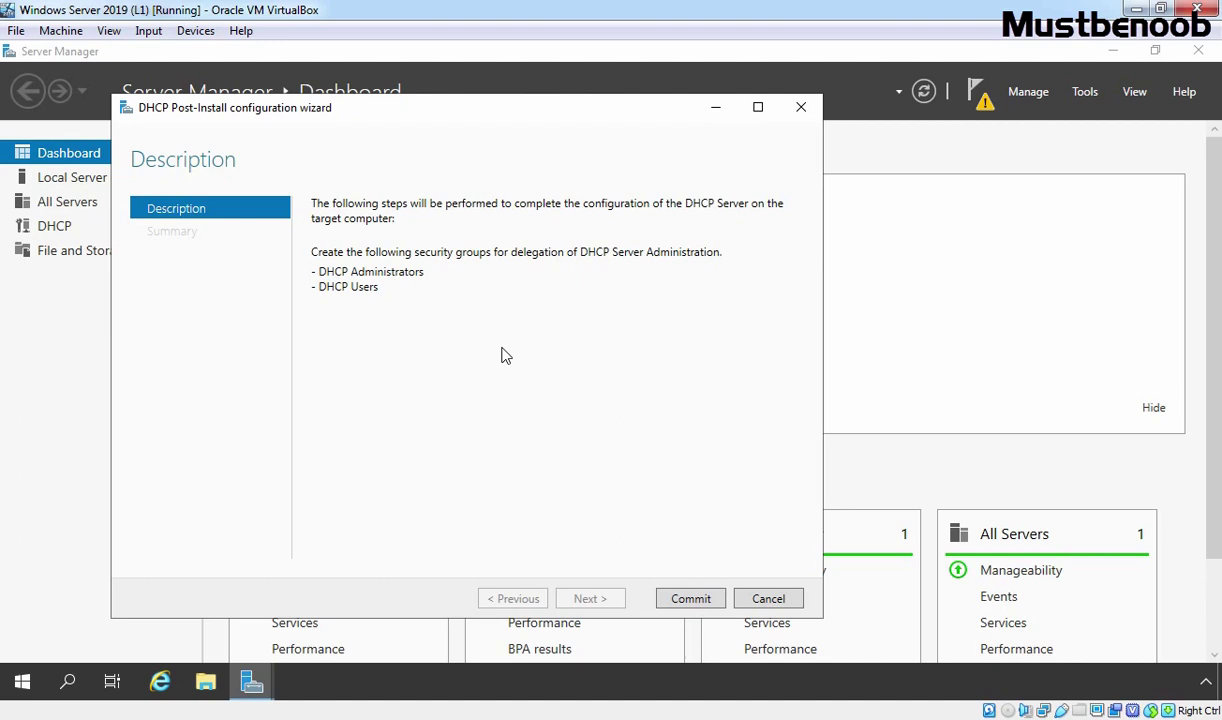
click(691, 599)
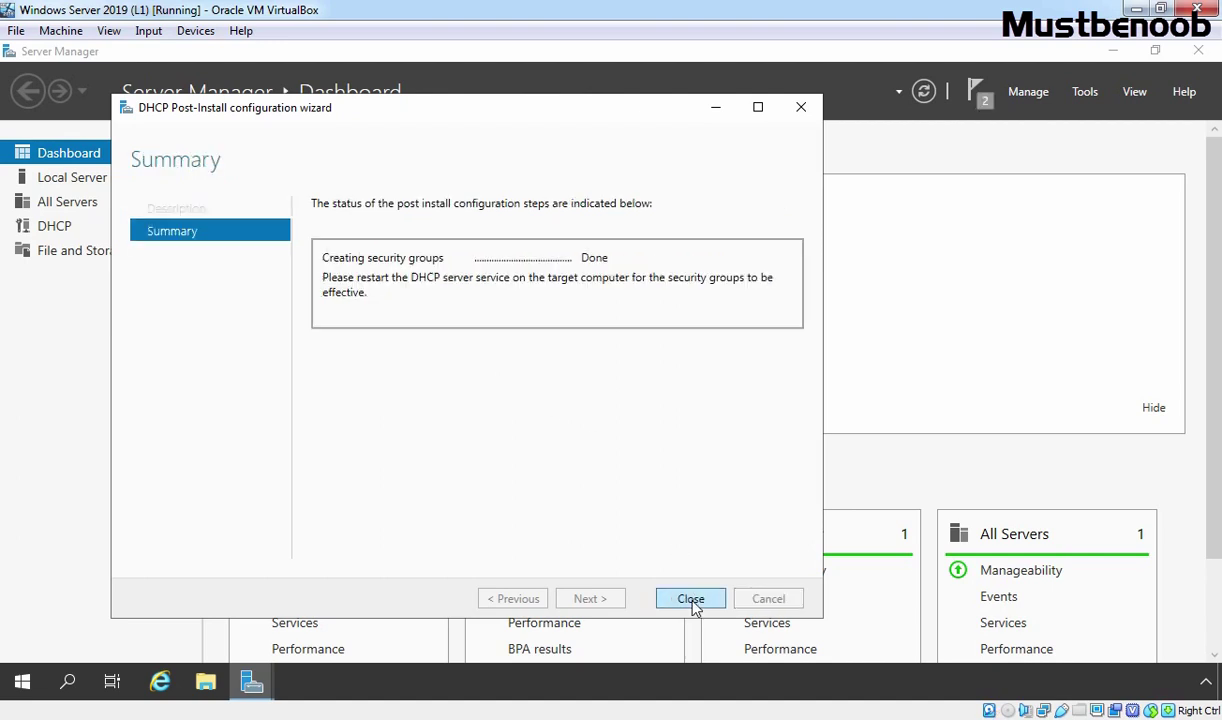
click(691, 599)
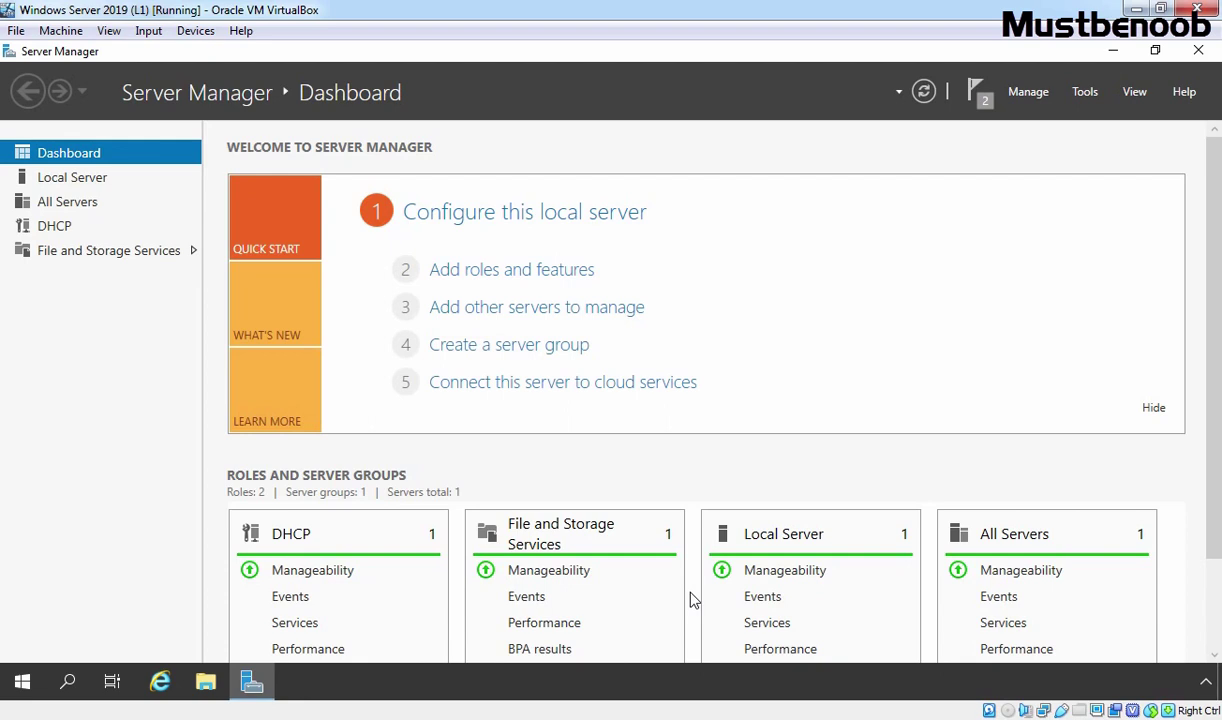
click(1086, 92)
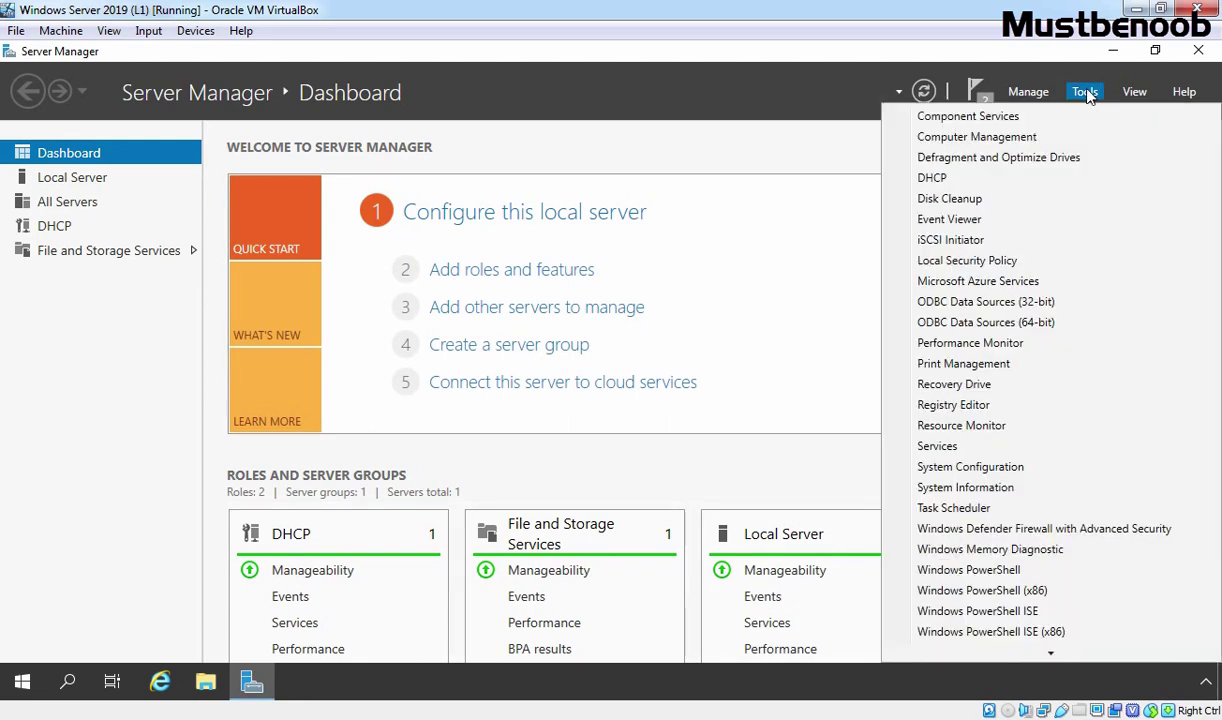
Open the maximized DHCP console, expand server2019 and IPv4, and show IPv4's context menu.
click(955, 183)
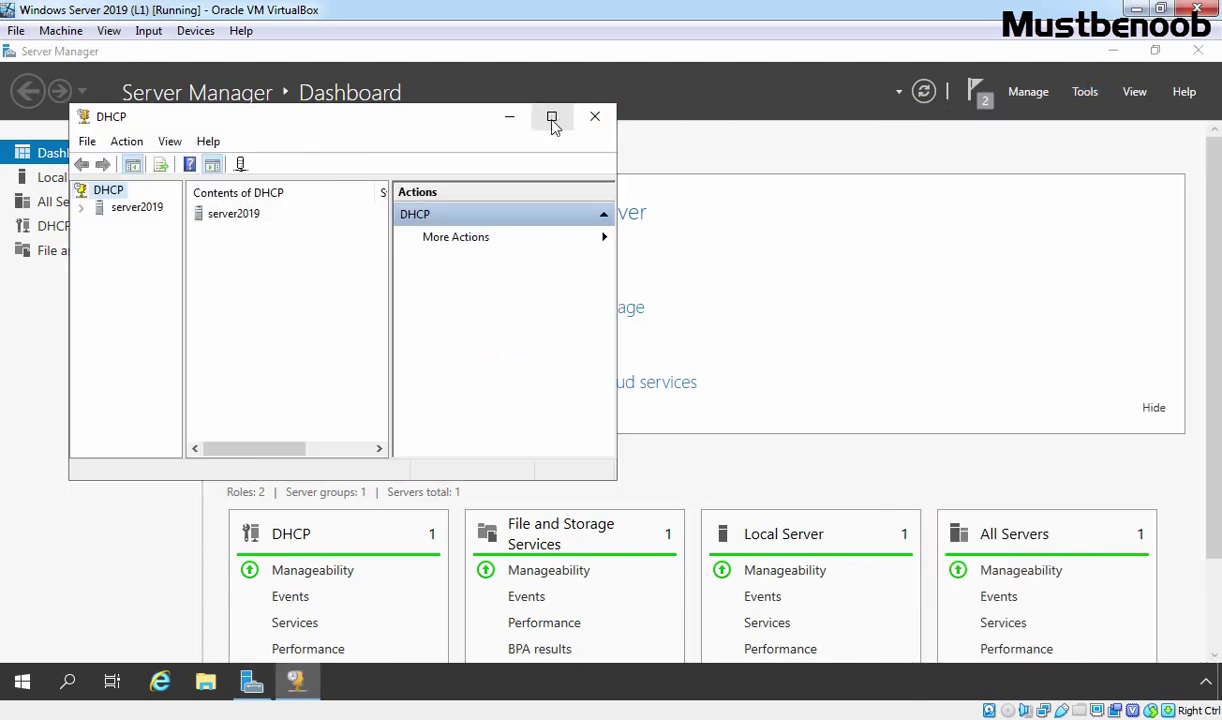
click(551, 116)
double_click(68, 139)
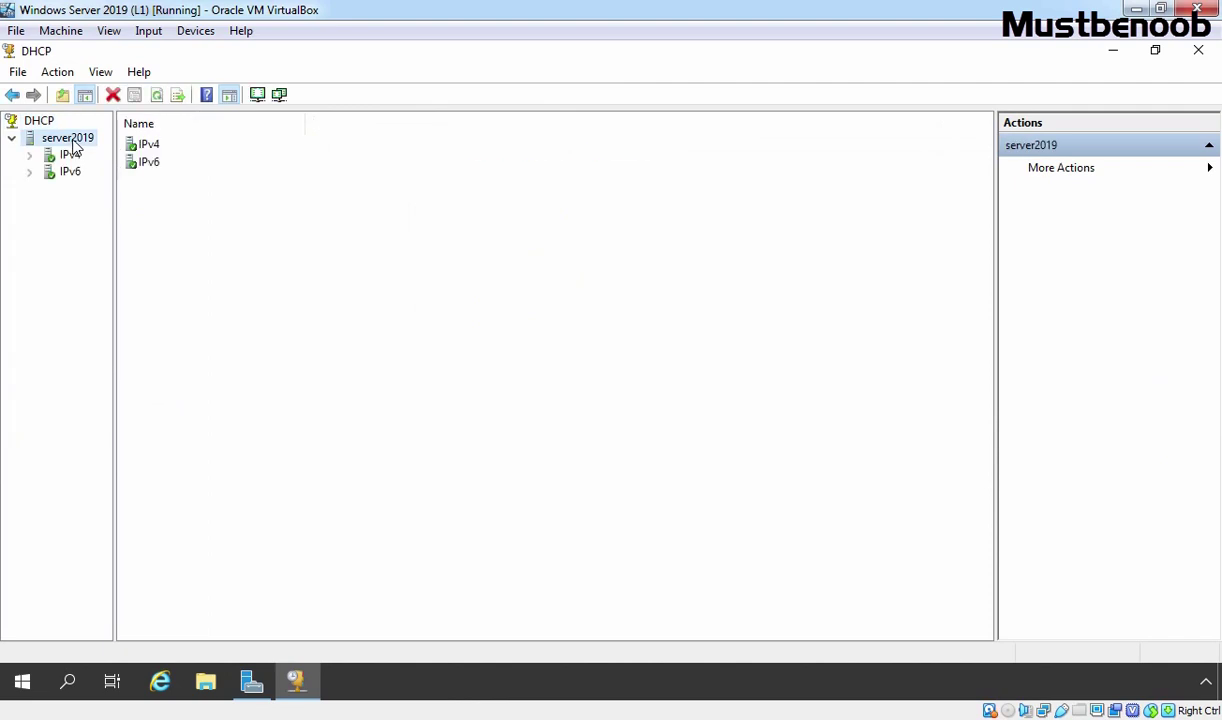
drag(111, 191, 281, 199)
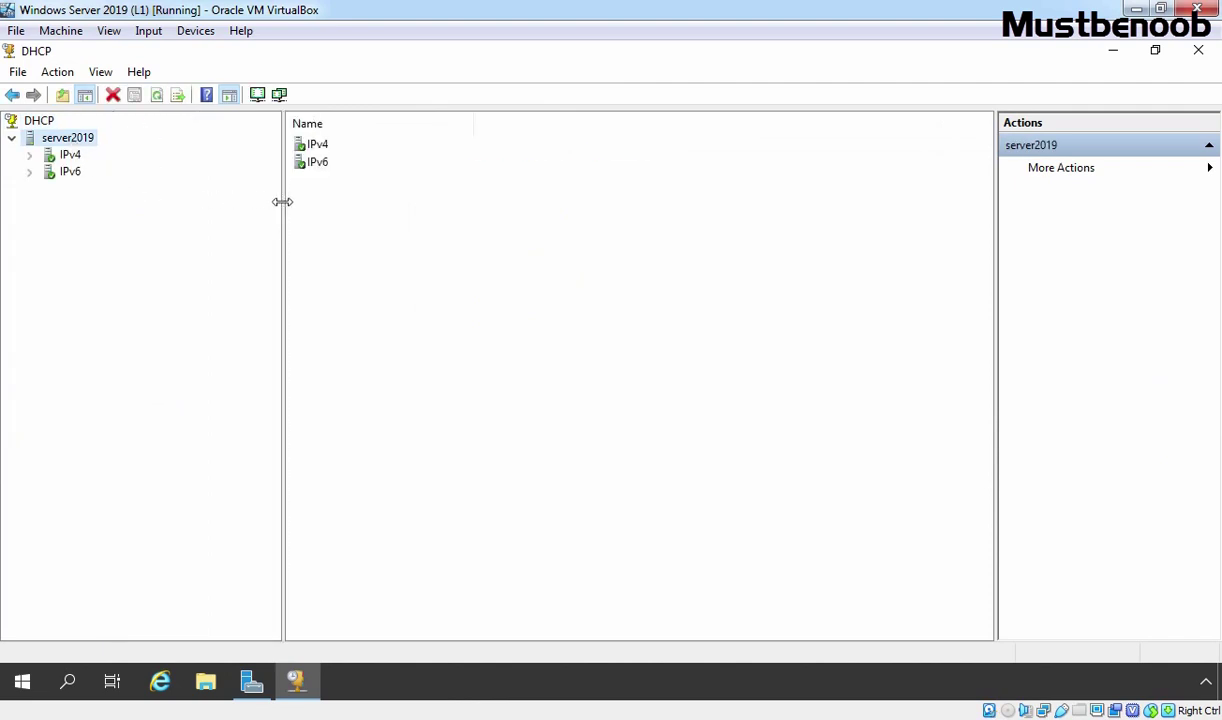
double_click(68, 155)
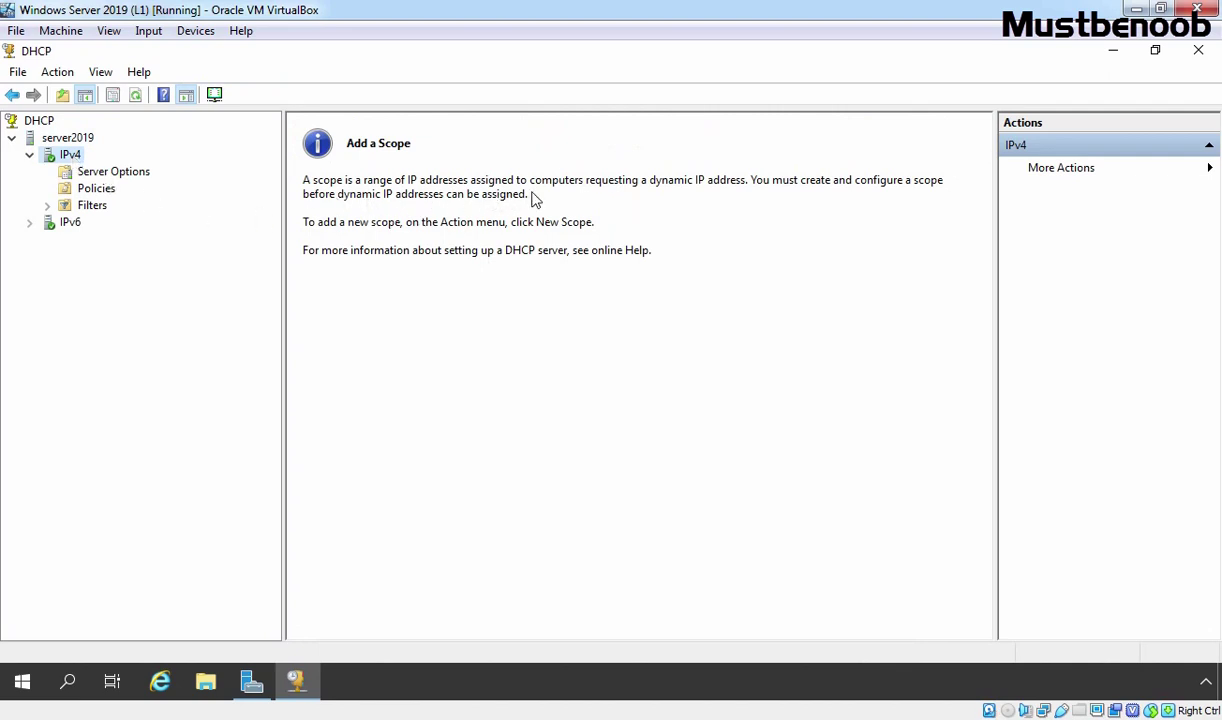
right_click(68, 157)
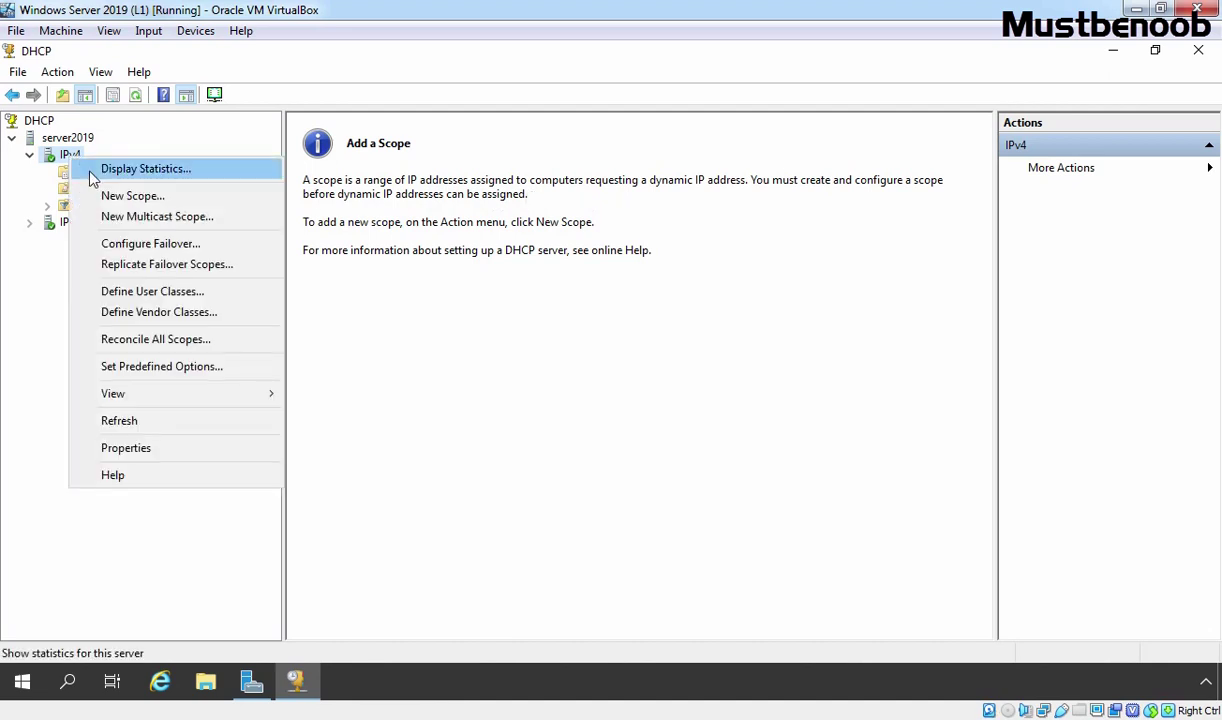
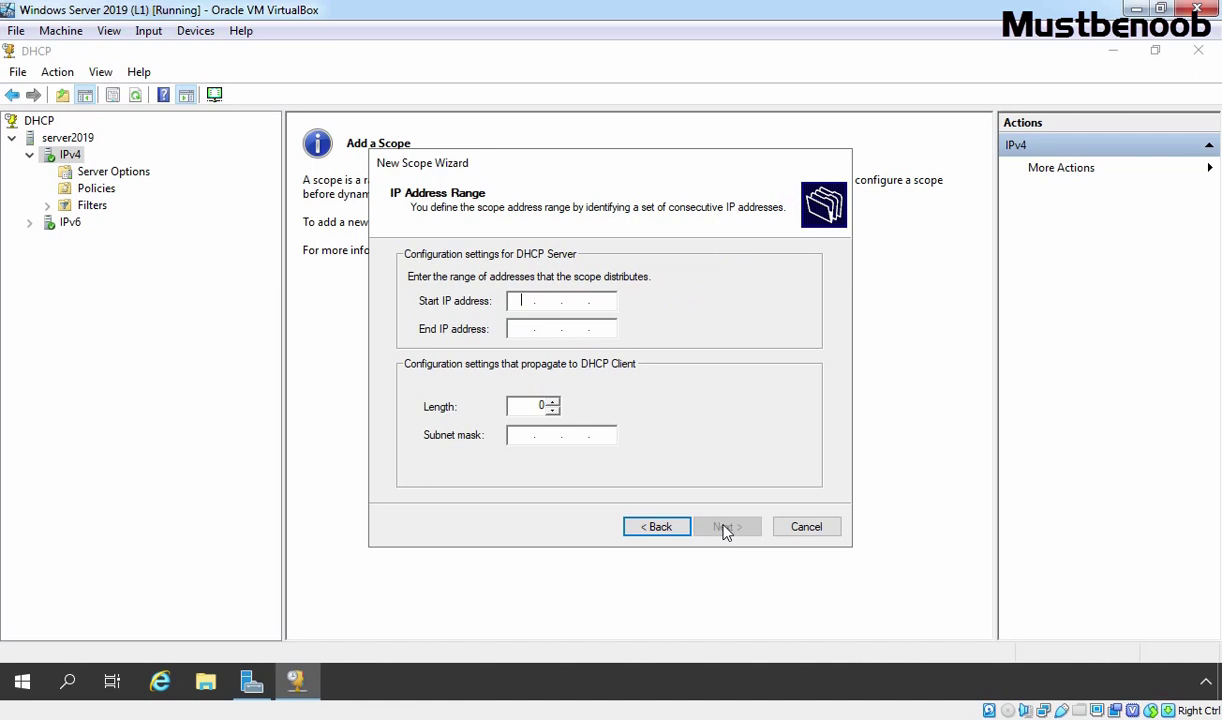
Set the scope range to 192.168.1.15–192.168.1.253, keeping length 24 and mask 255.255.255.0.
text(192 . 168 . 1 . 15)
key(Tab)
text(192 . 168 . )
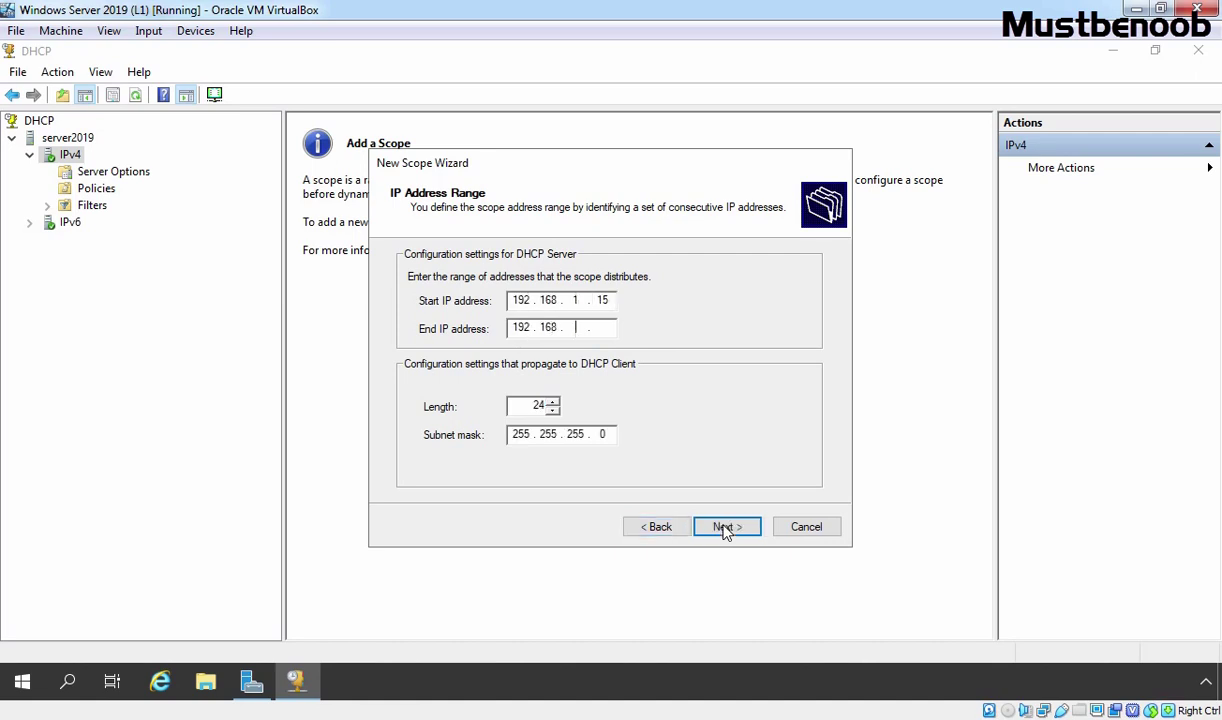
text(1 . 253)
click(726, 527)
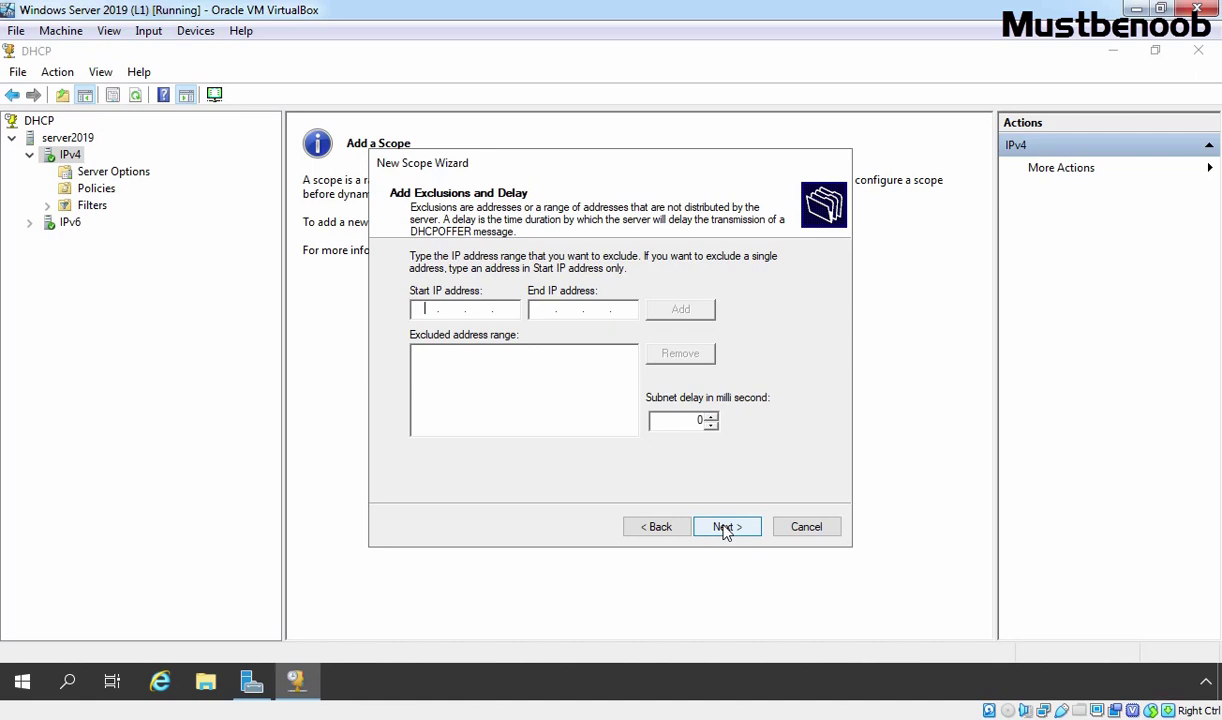
Add 192.168.1.22 as an excluded address and move on to lease duration.
text(192.168.1.22)
click(684, 316)
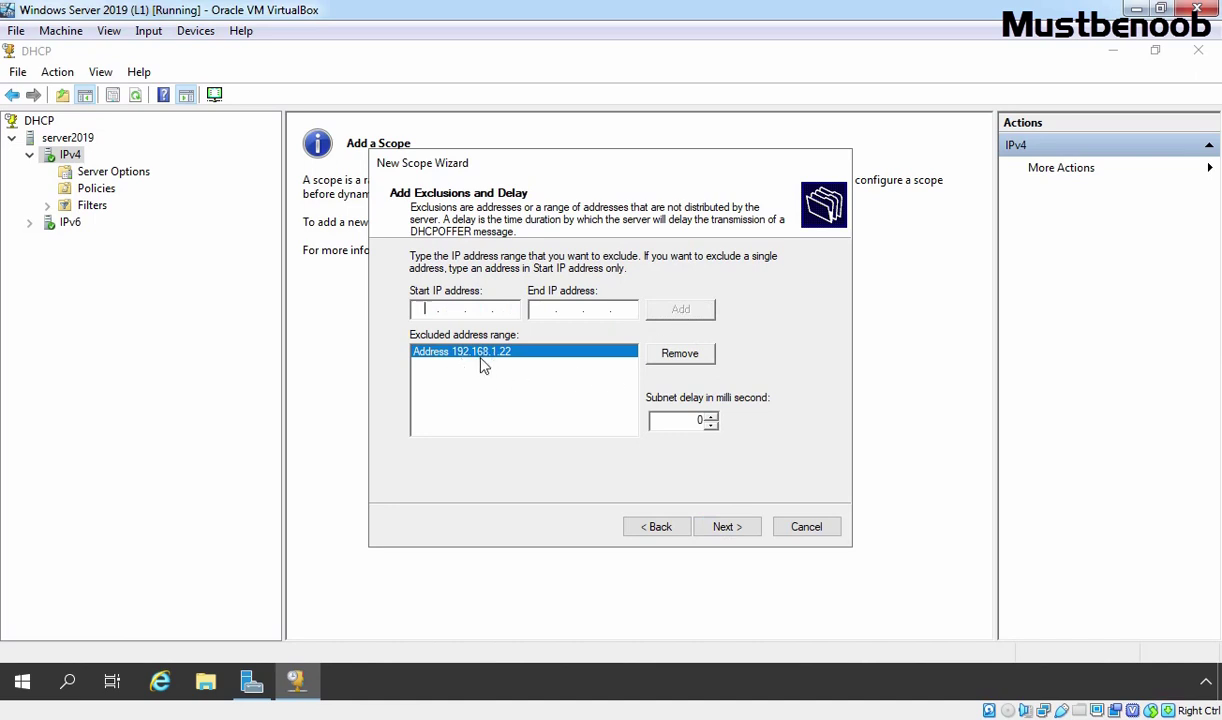
click(727, 530)
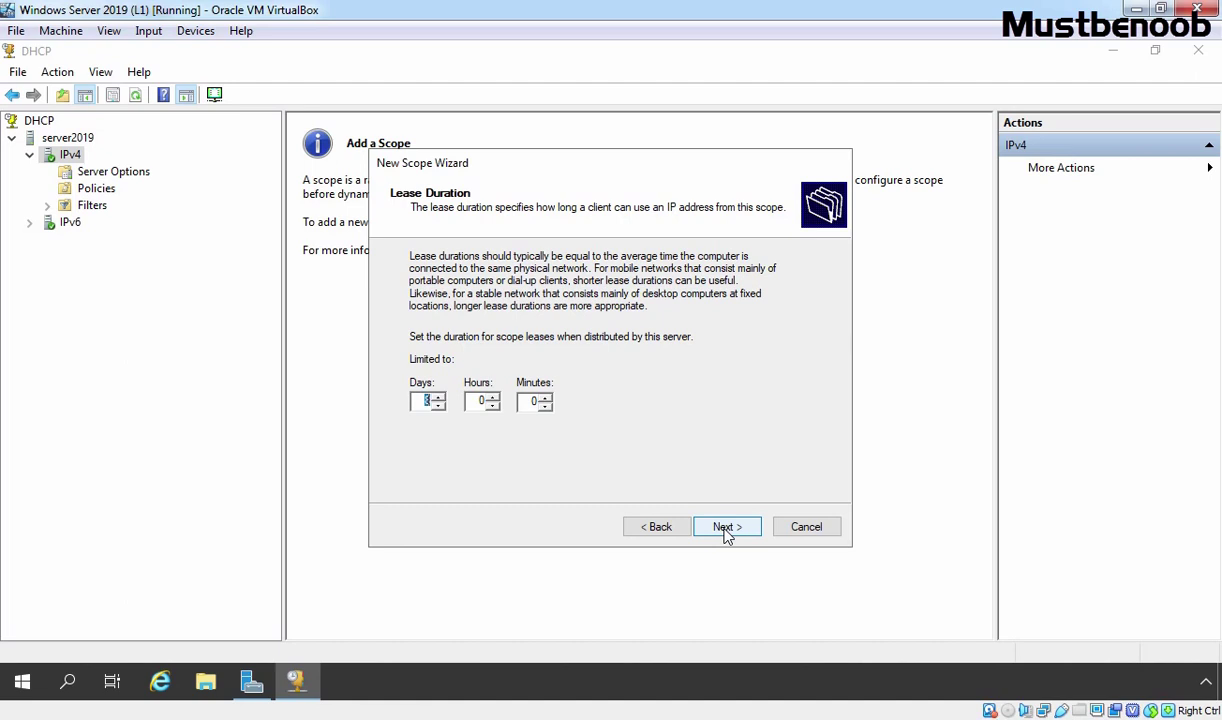
Keep the default lease duration and add 192.168.1.1 as the scope's default gateway.
click(727, 532)
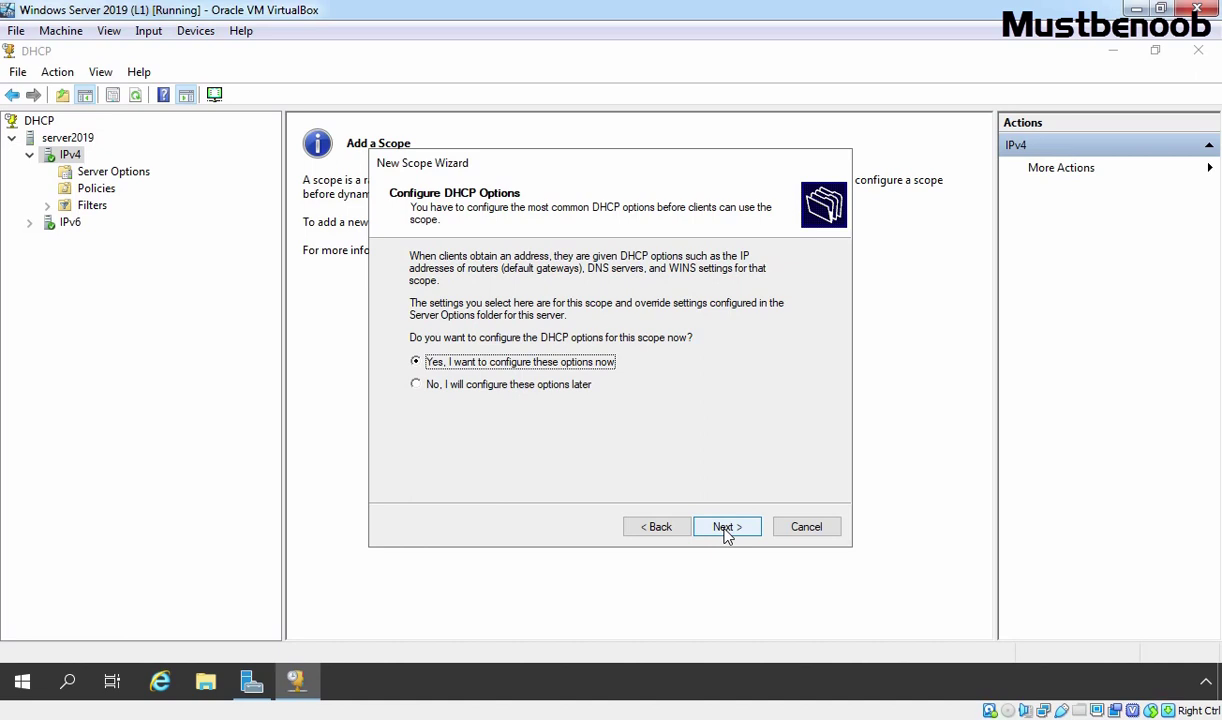
click(726, 530)
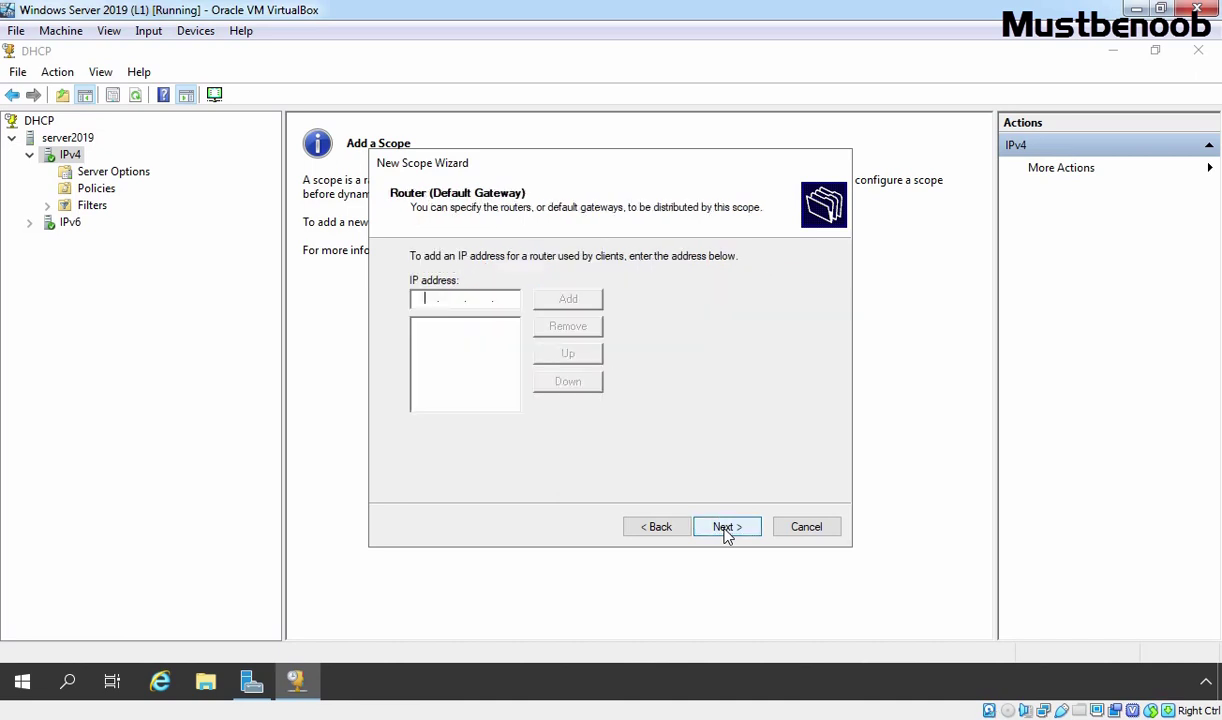
text(192.168.1.1)
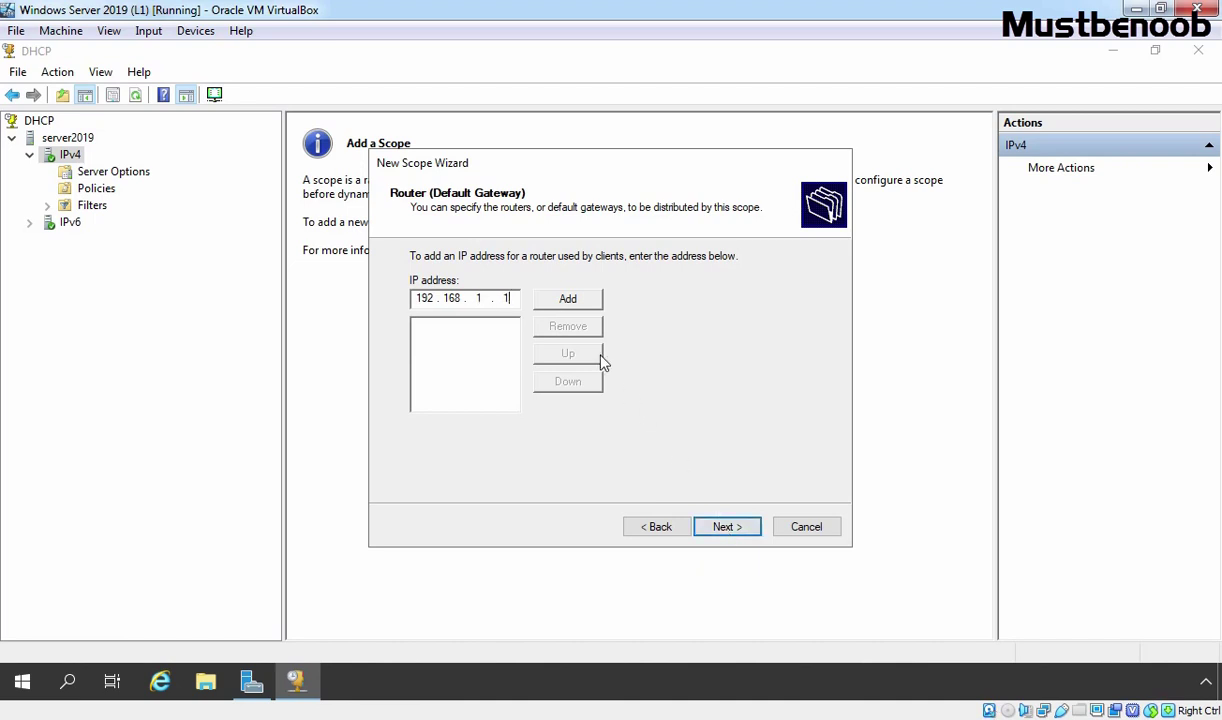
click(566, 299)
click(728, 531)
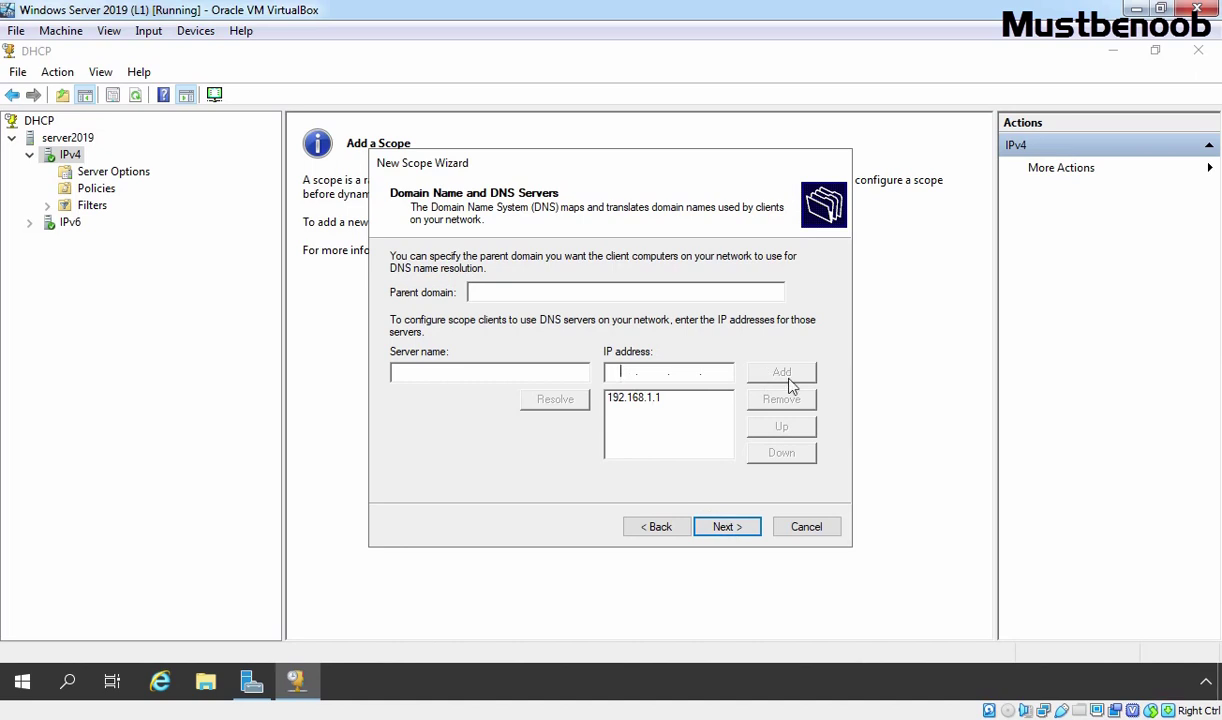
Skip the DNS and WINS pages, choose to activate later, and finish the wizard.
click(727, 530)
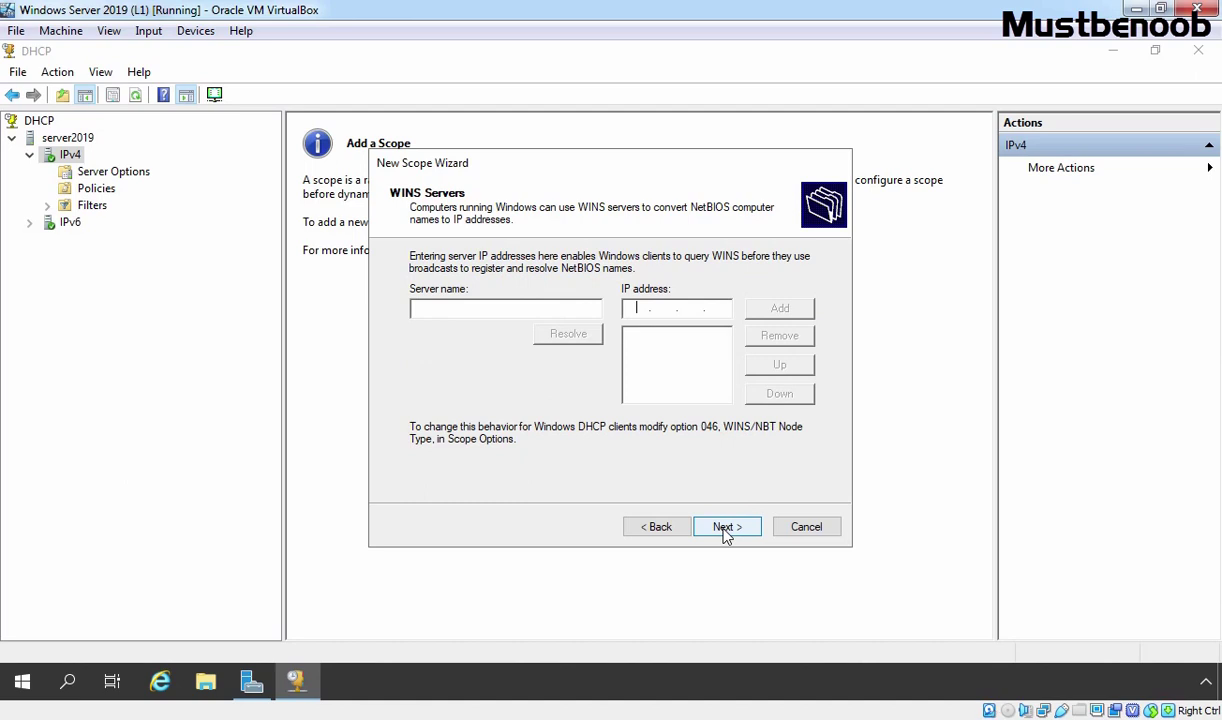
click(726, 527)
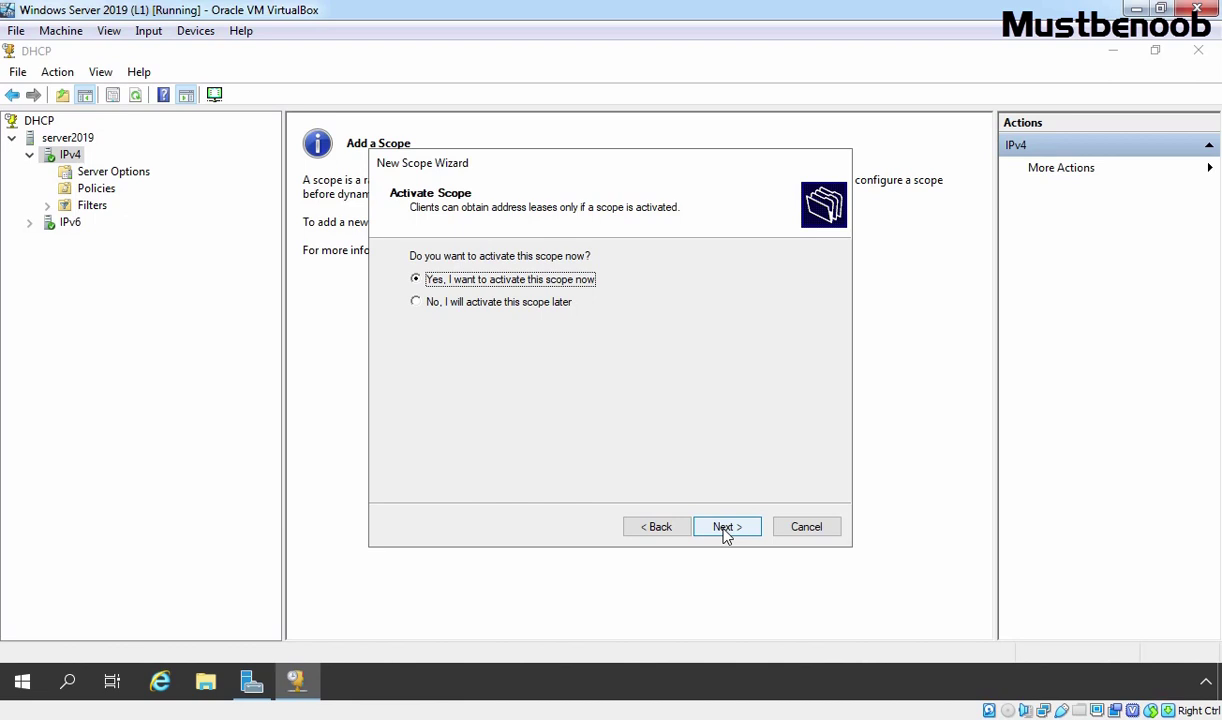
click(500, 302)
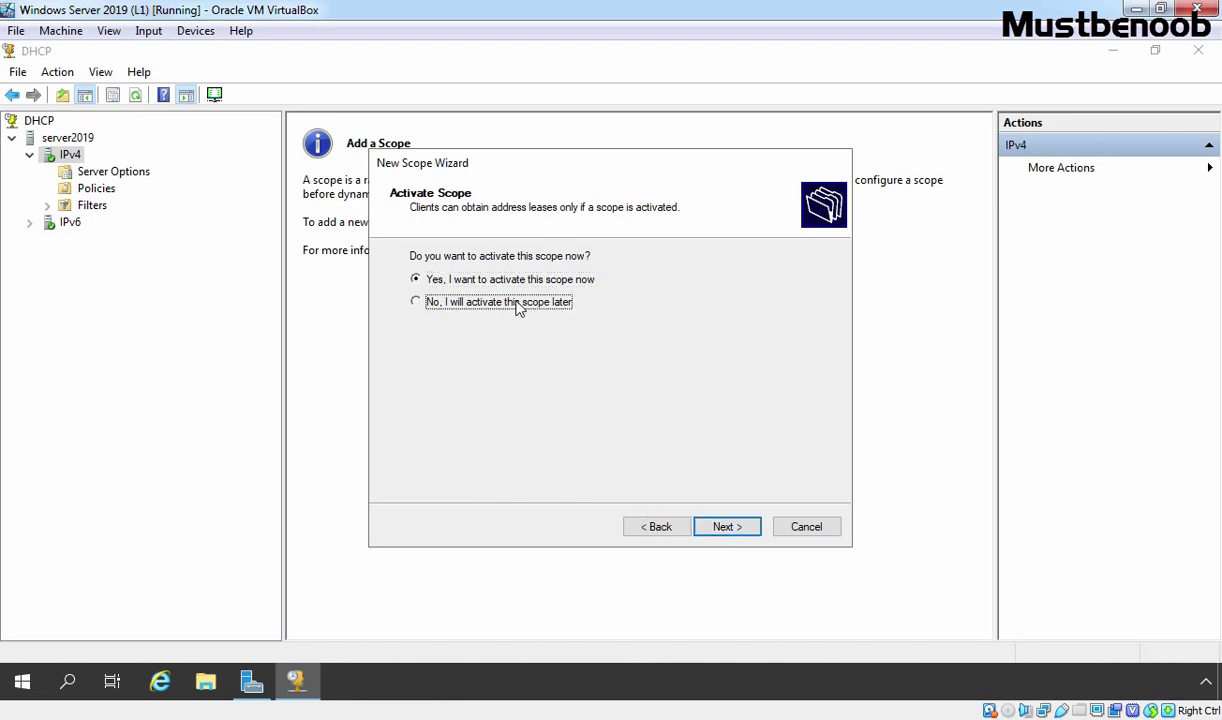
click(727, 529)
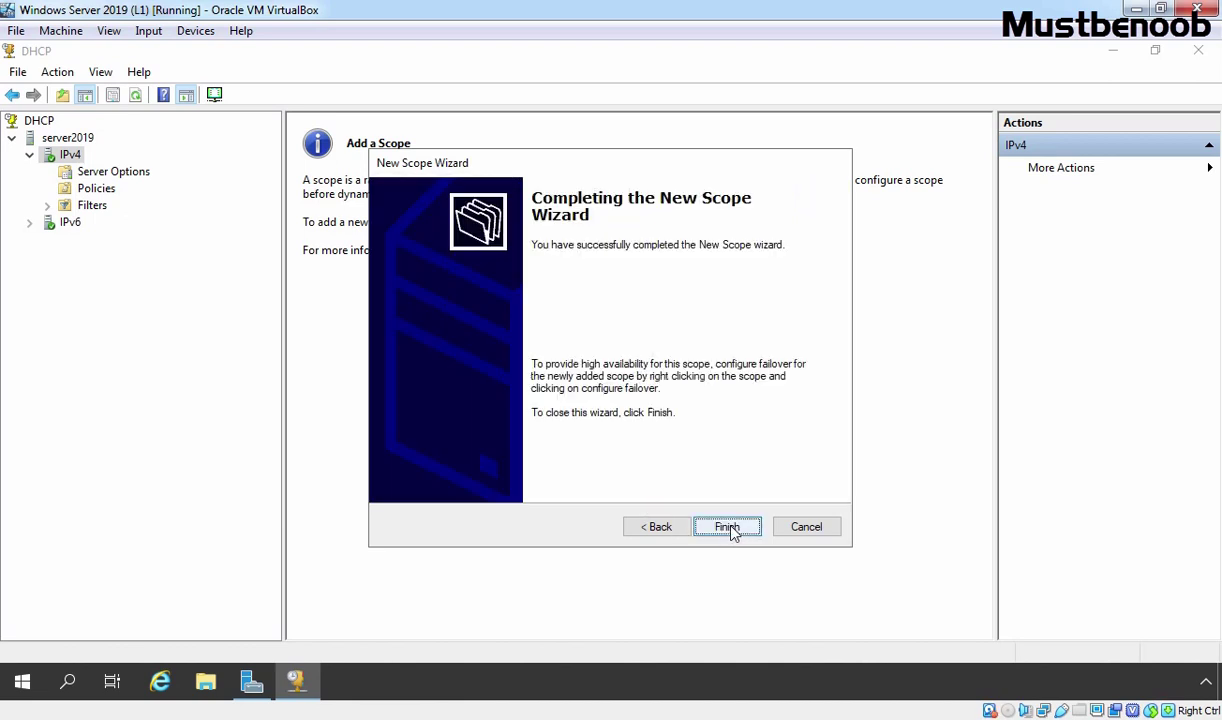
click(727, 527)
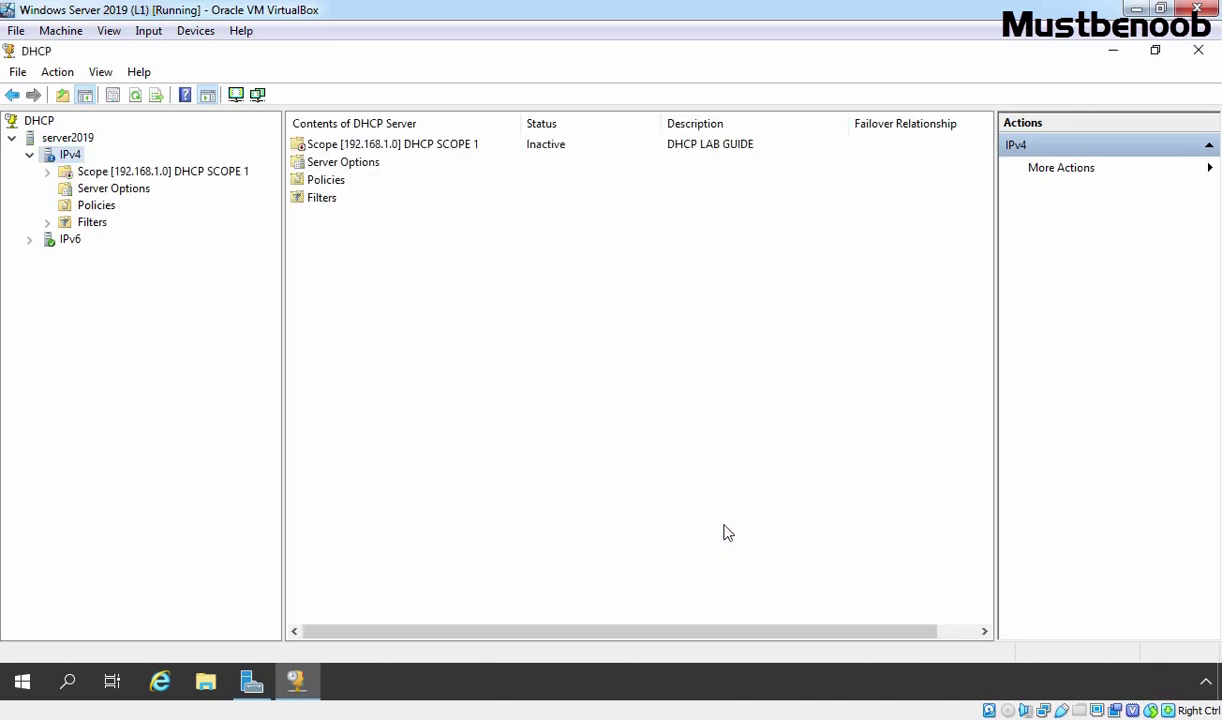
Expand DHCP SCOPE 1 and review its Address Pool, Address Leases, Reservations and Scope Options.
double_click(140, 175)
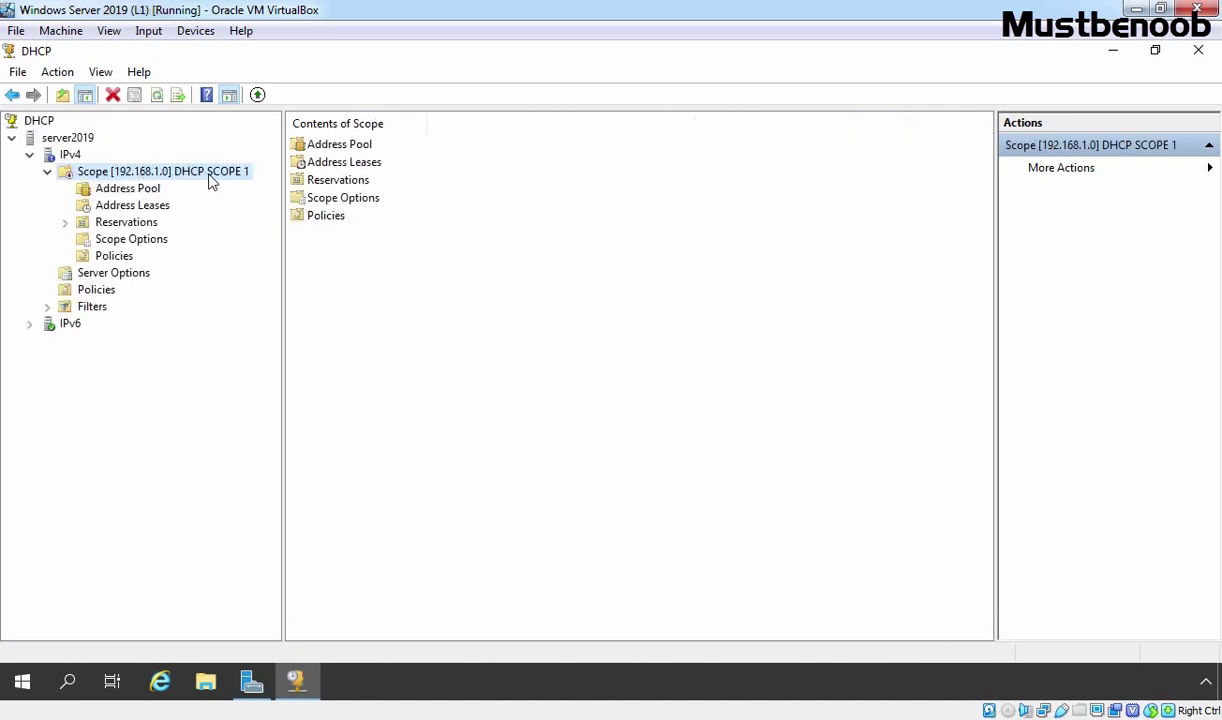
click(120, 191)
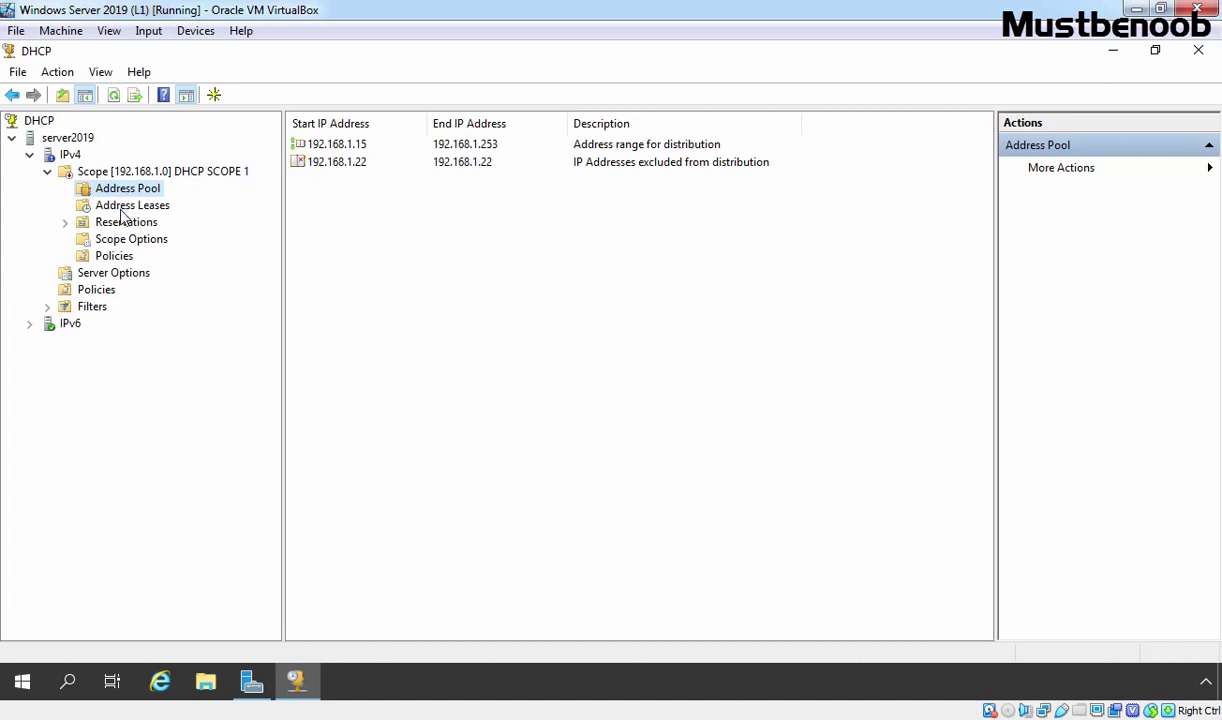
click(121, 208)
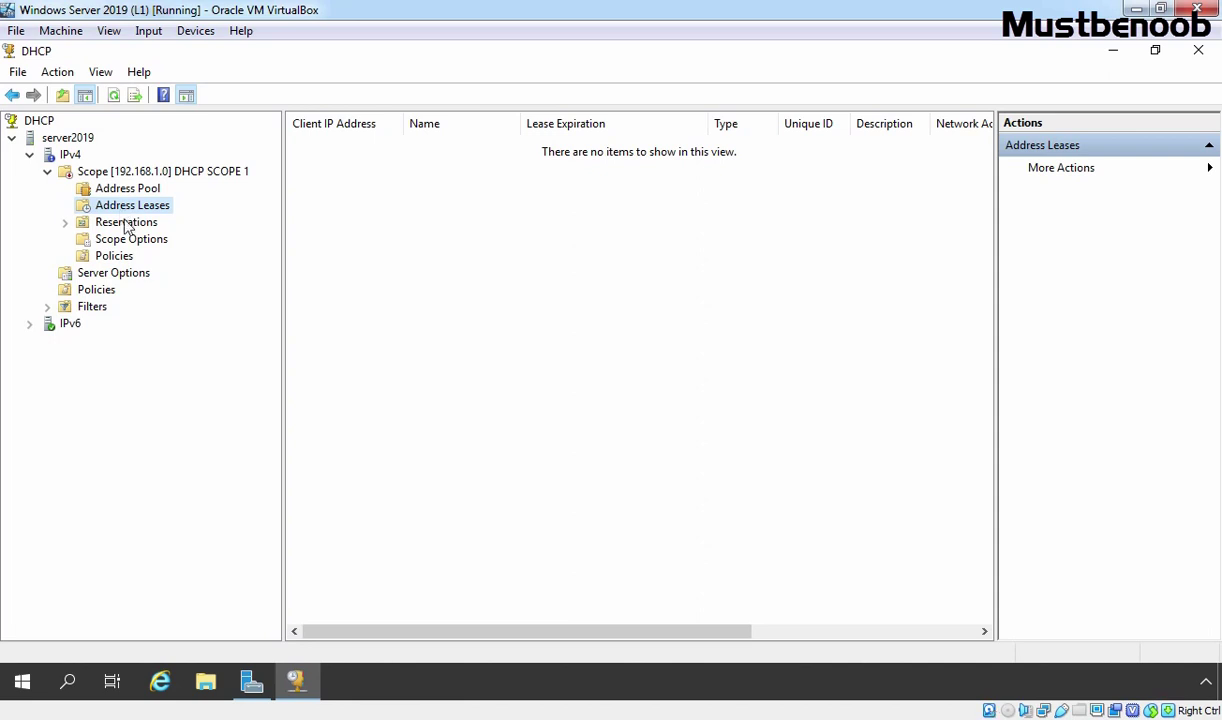
click(126, 223)
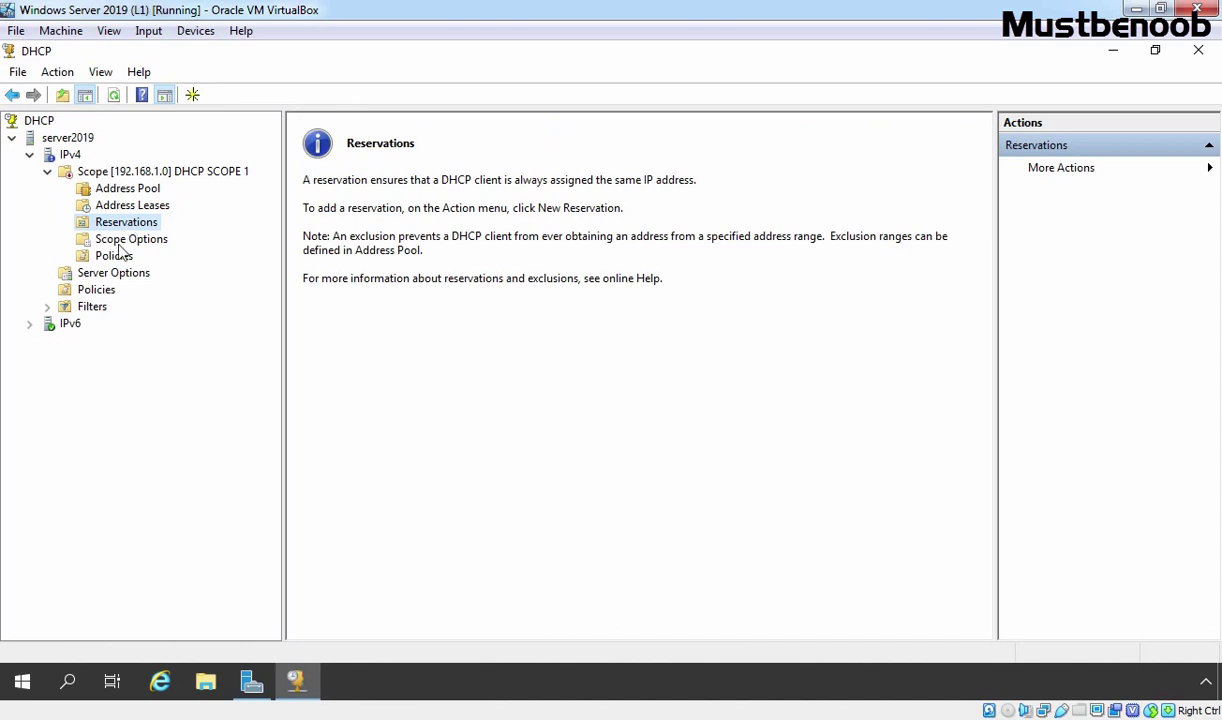
click(119, 248)
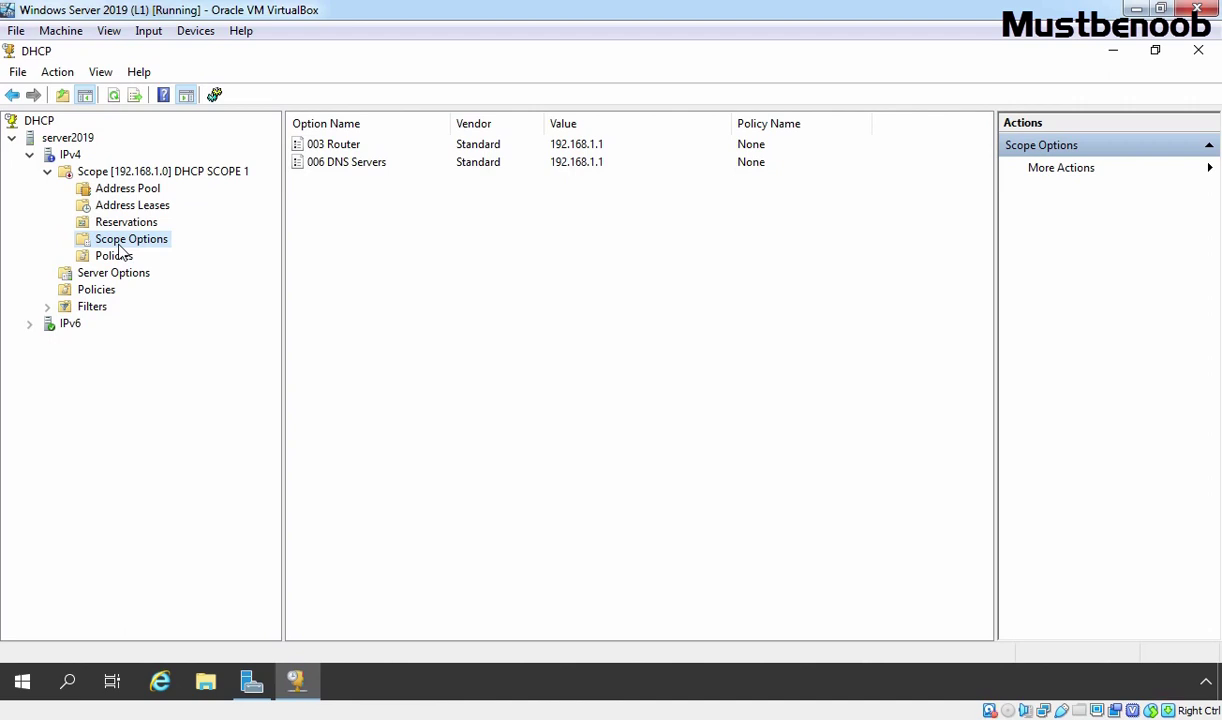
Activate Scope [192.168.1.0] DHCP SCOPE 1 from its context menu.
click(120, 174)
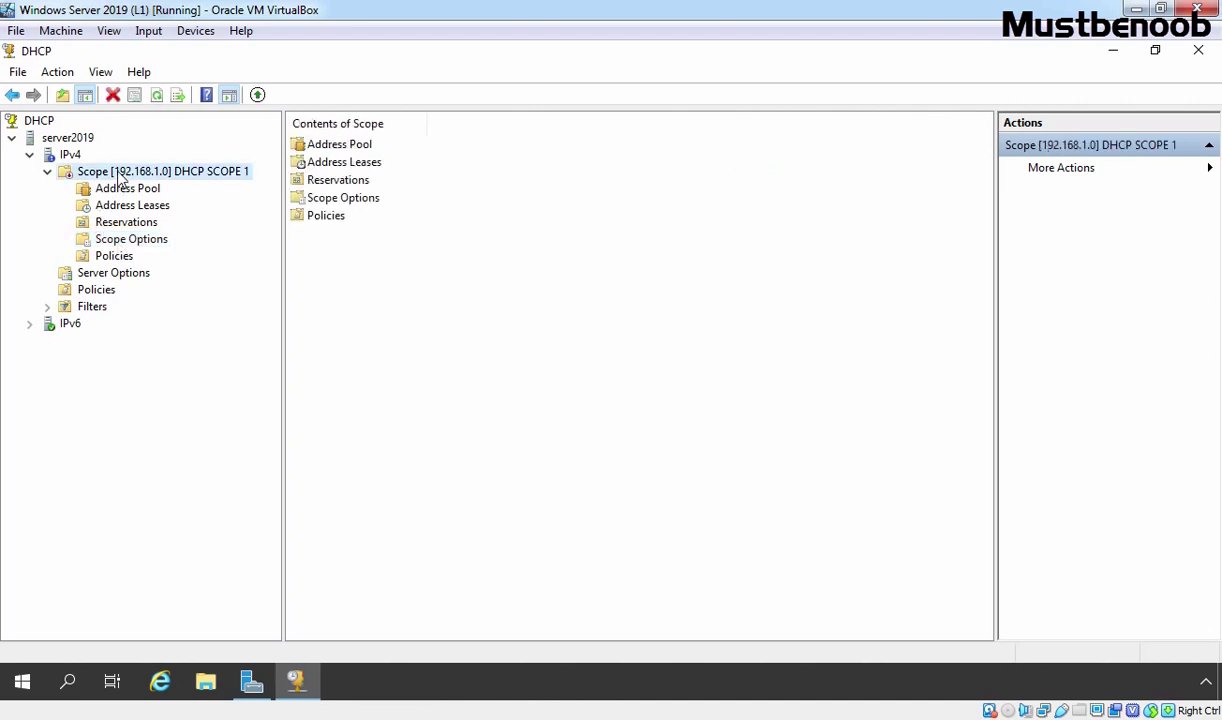
right_click(120, 176)
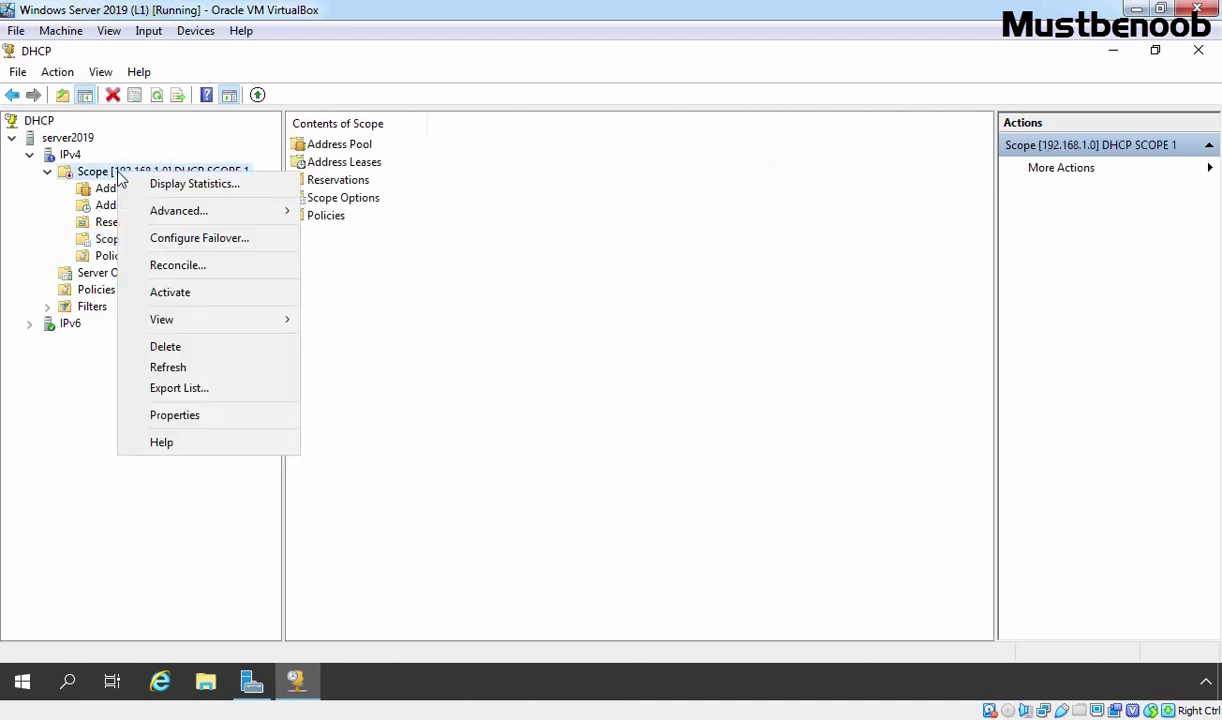
click(164, 299)
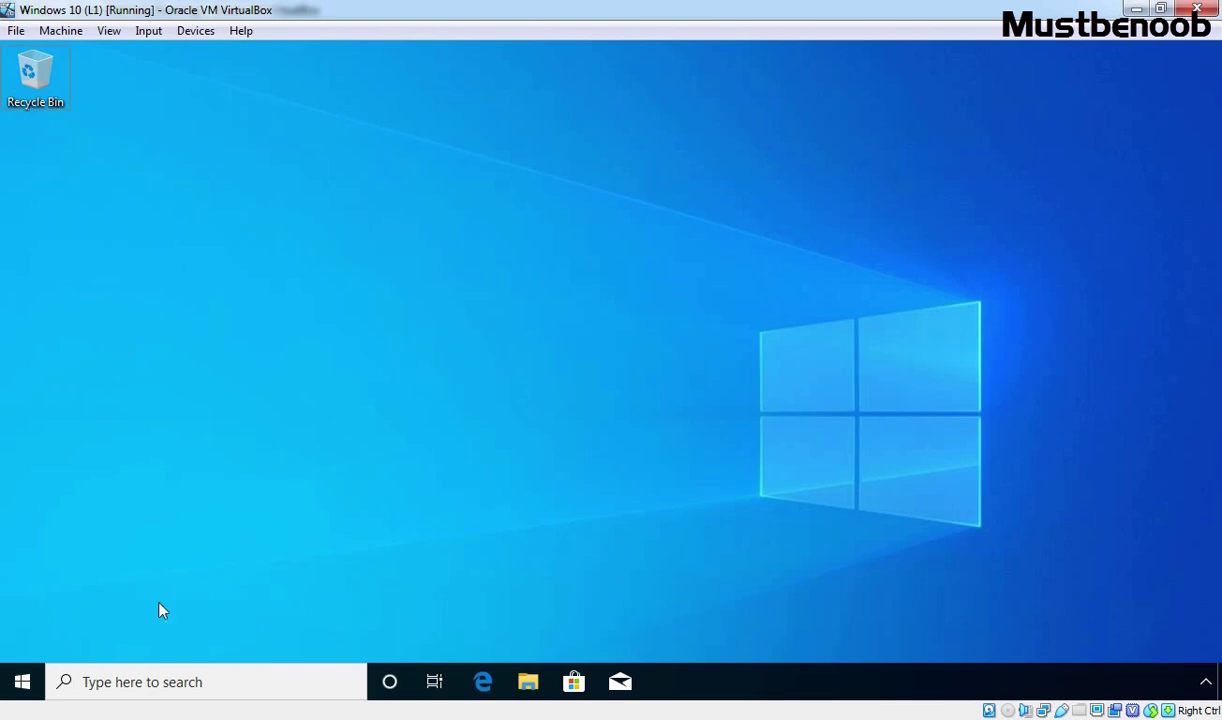
Open the Windows 10 Ethernet adapter's properties from Network Connections.
right_click(22, 682)
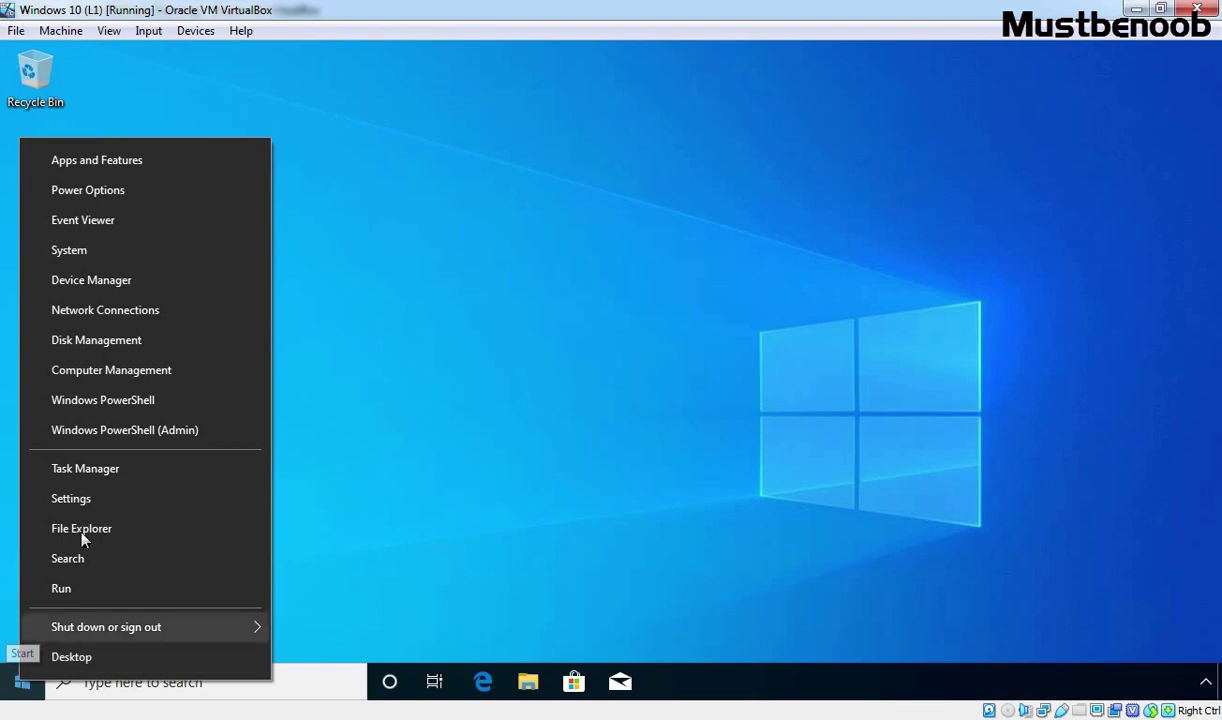
click(117, 312)
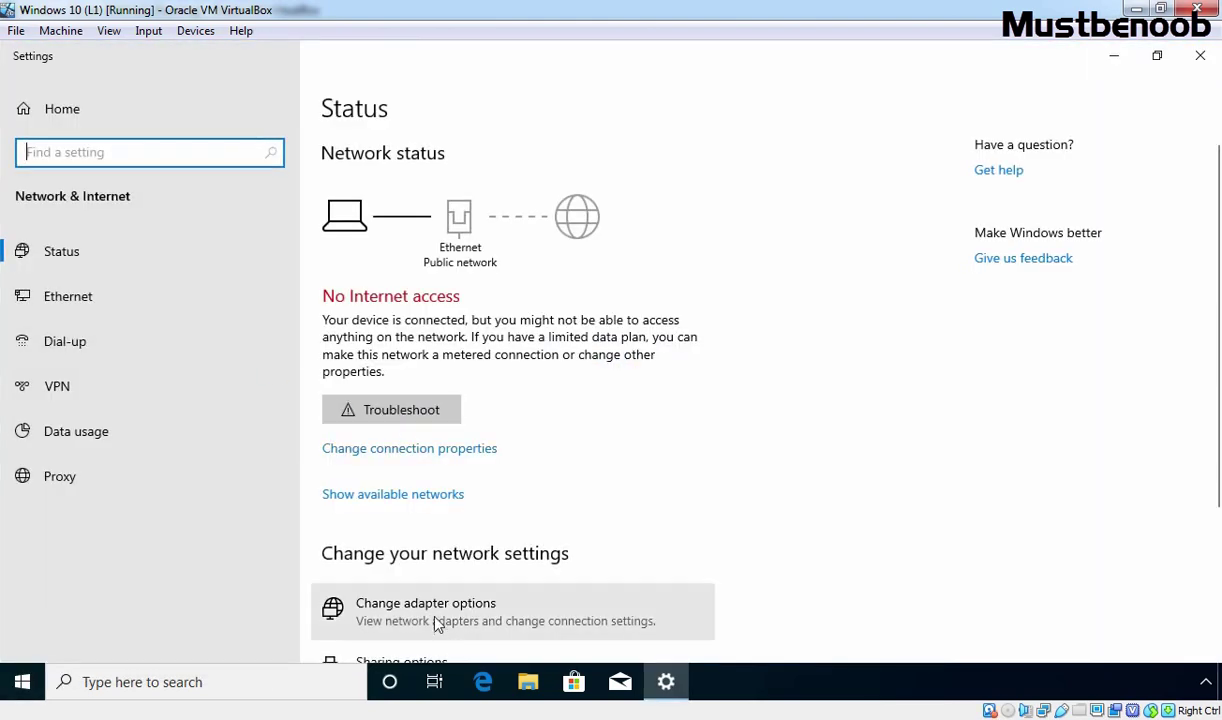
click(436, 617)
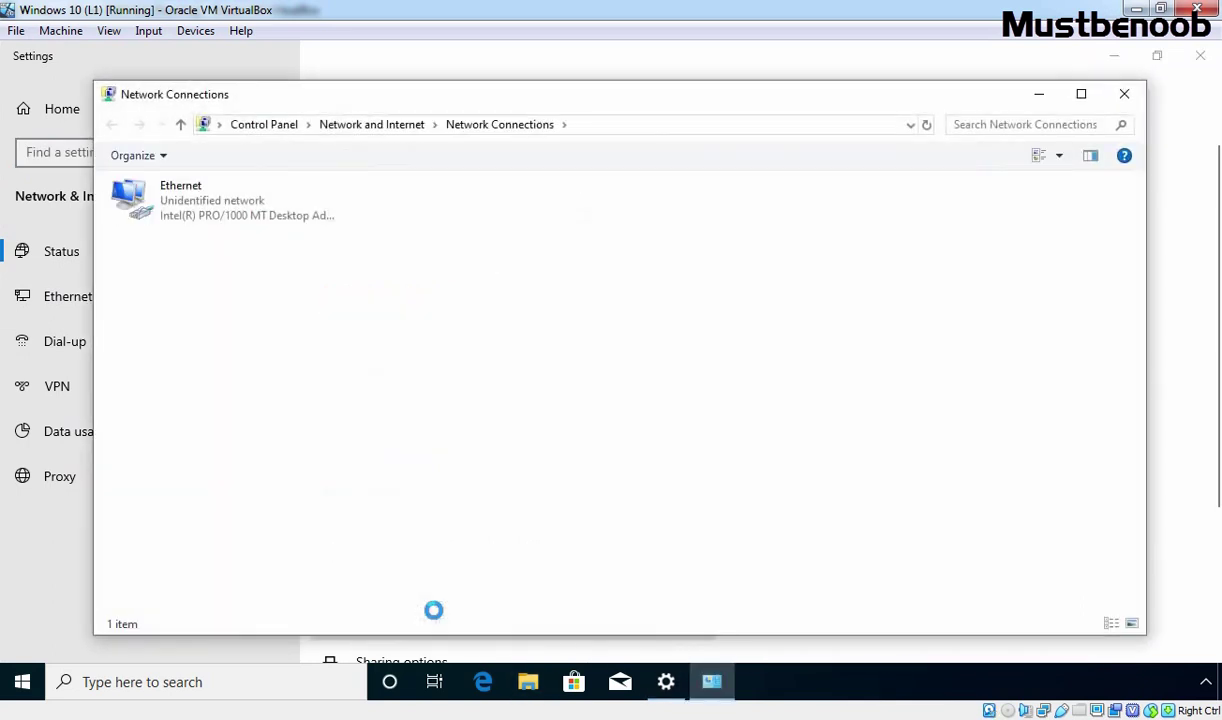
click(198, 212)
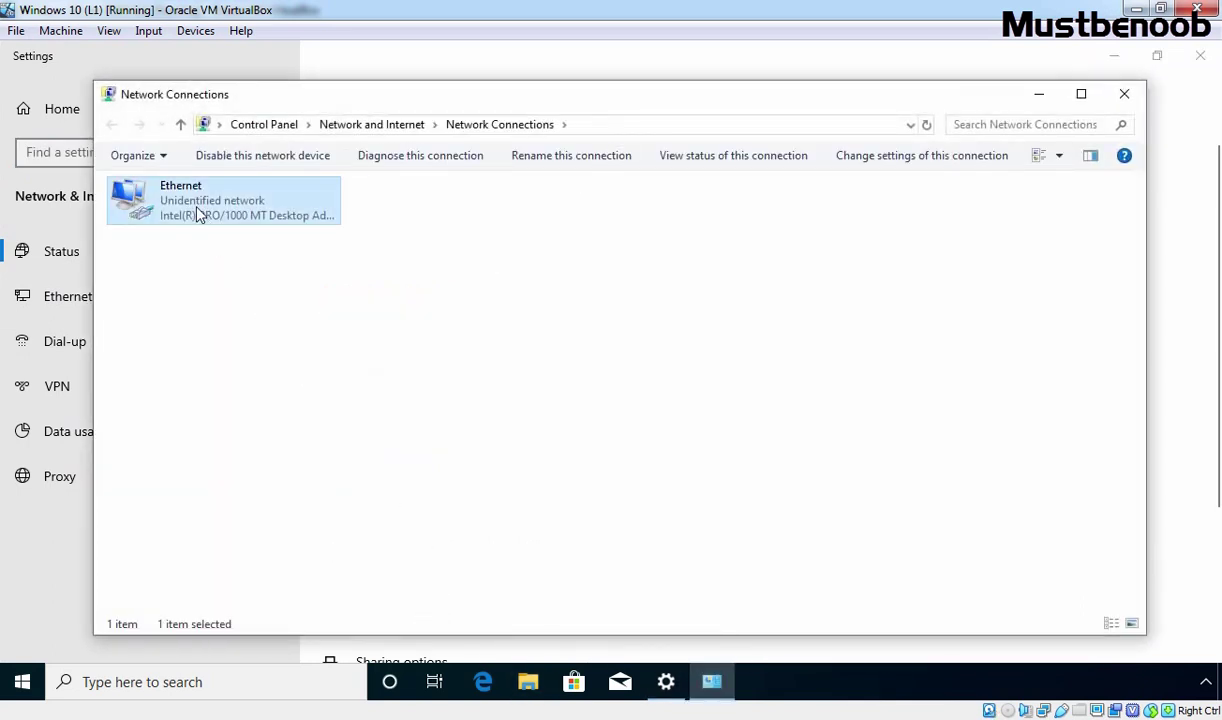
right_click(198, 211)
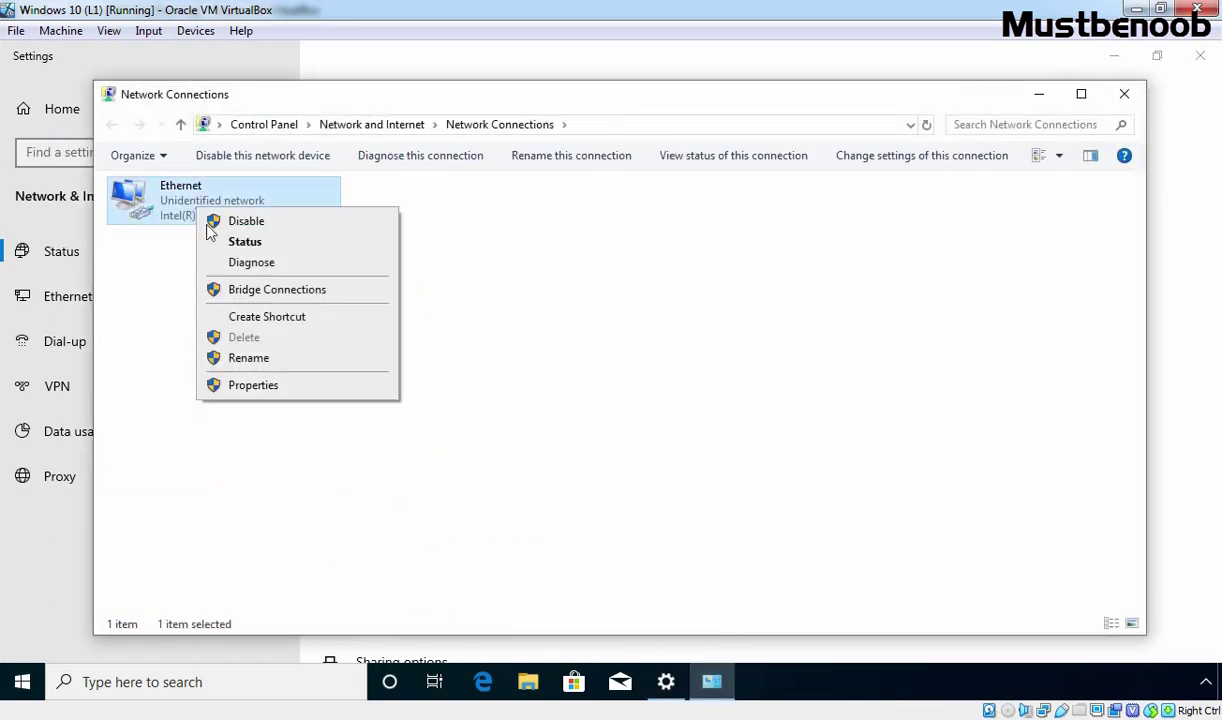
click(264, 387)
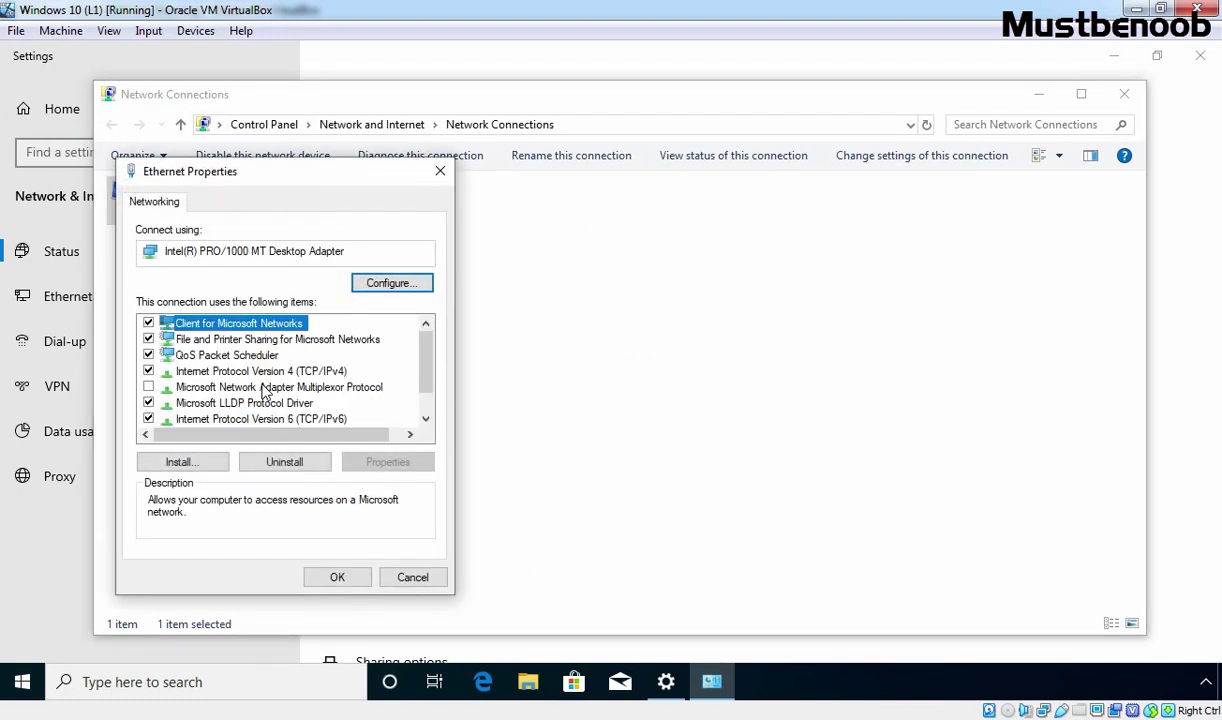
Set IPv4 to obtain the IP address and DNS server automatically.
click(258, 371)
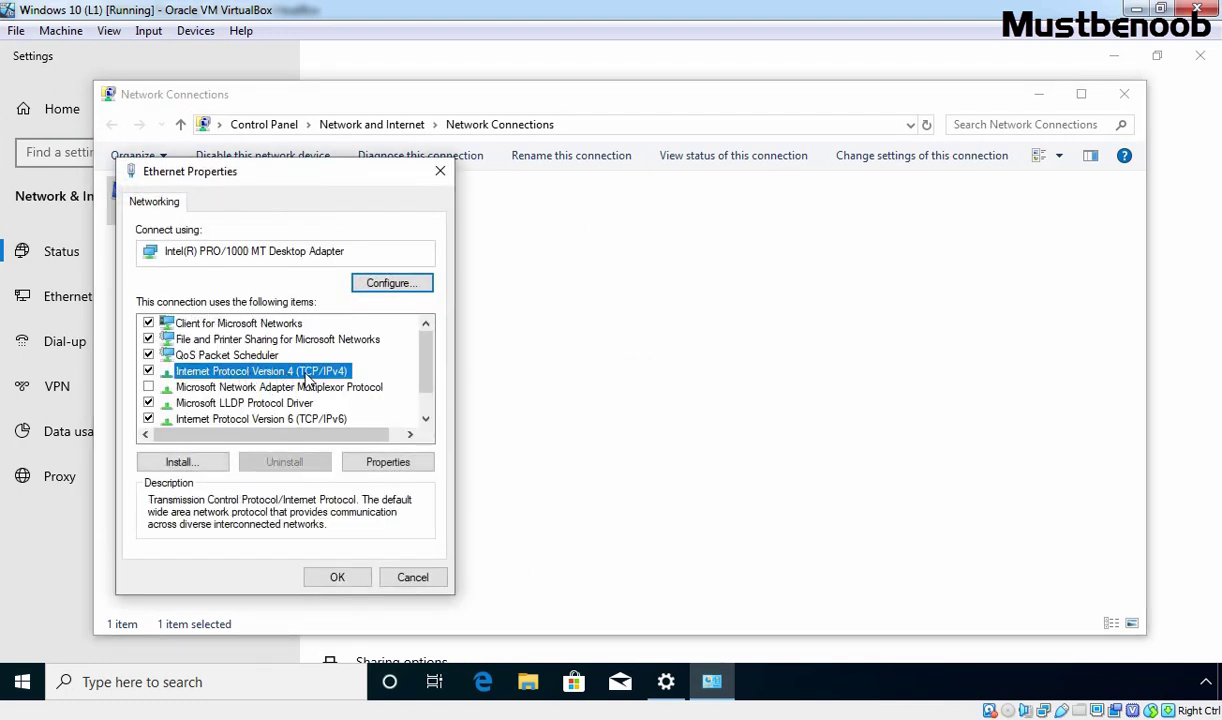
click(386, 463)
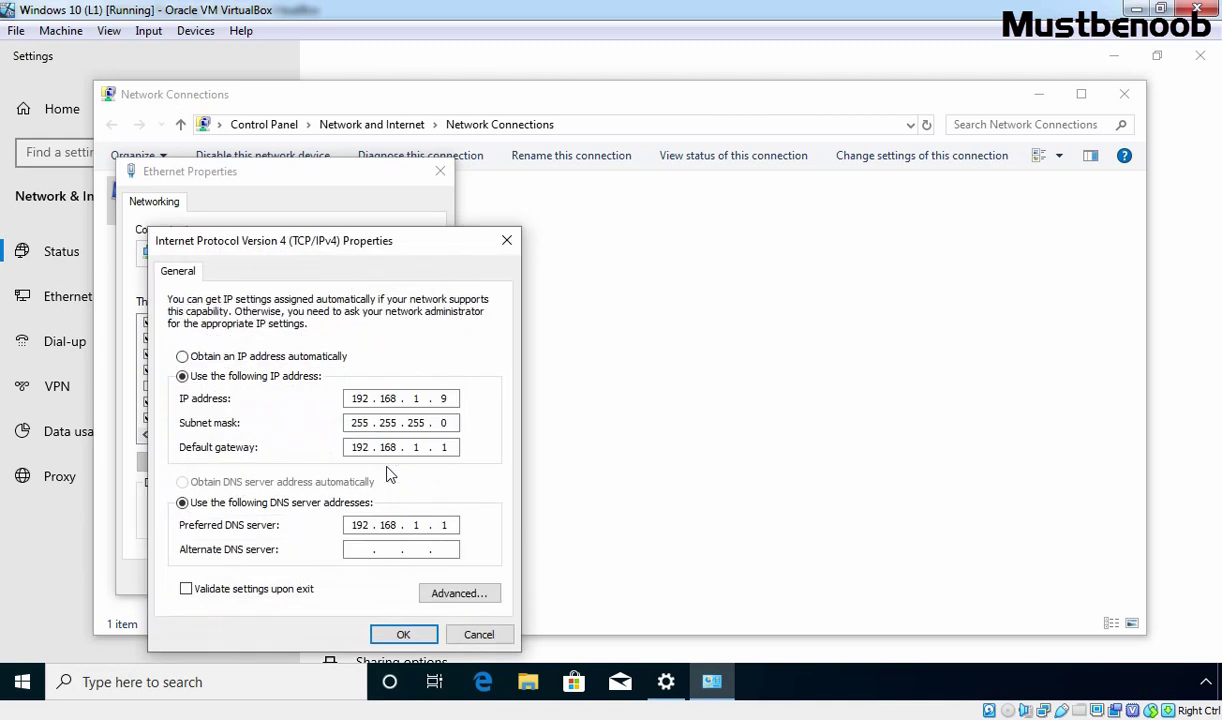
click(182, 356)
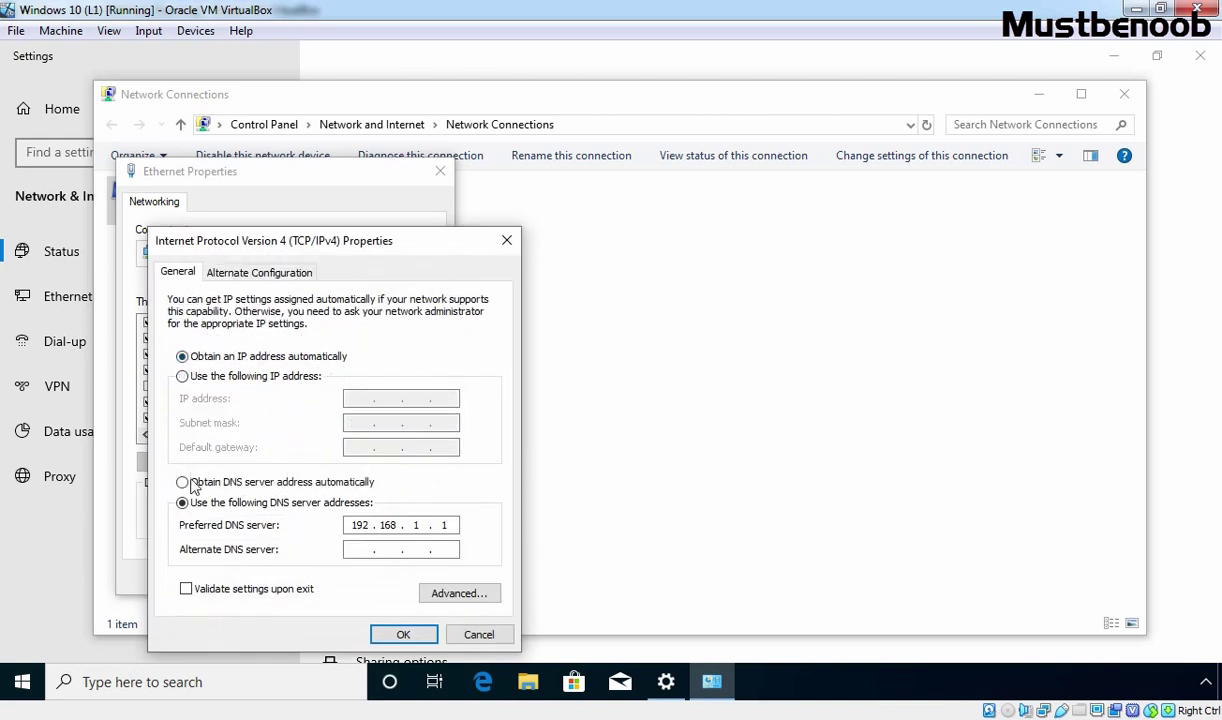
click(182, 482)
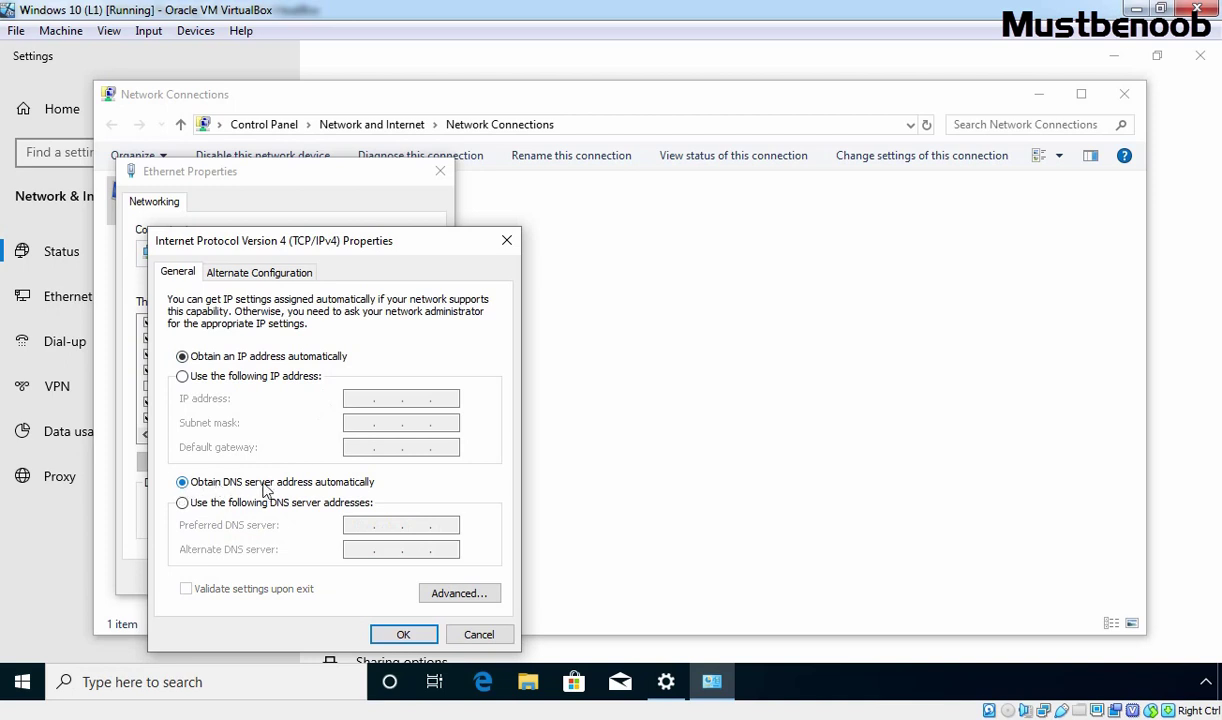
click(404, 634)
click(338, 577)
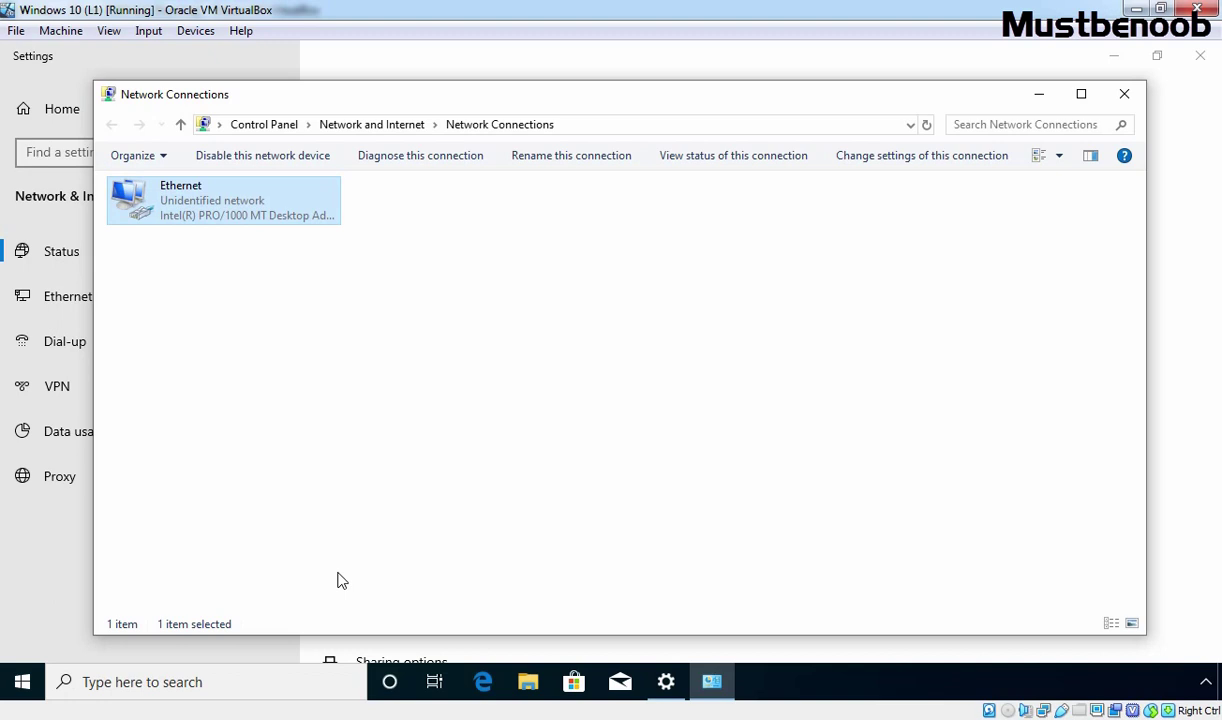
View the Ethernet connection's status and its network connection details.
right_click(194, 200)
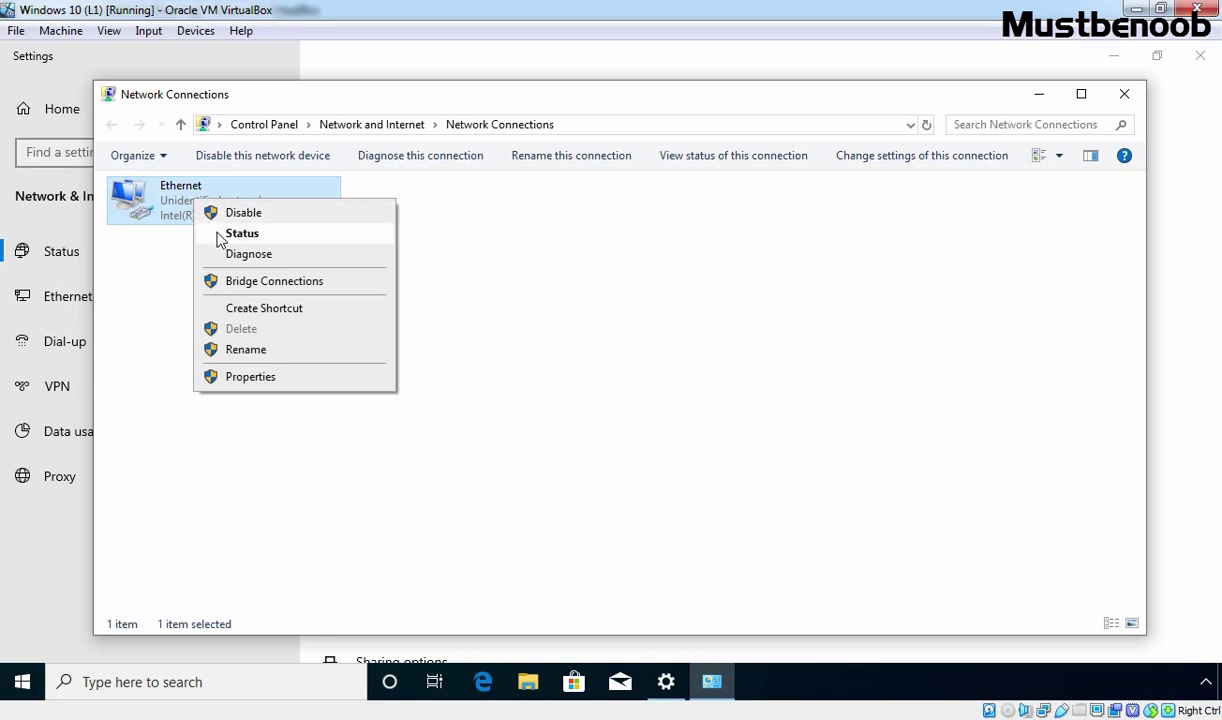
click(221, 238)
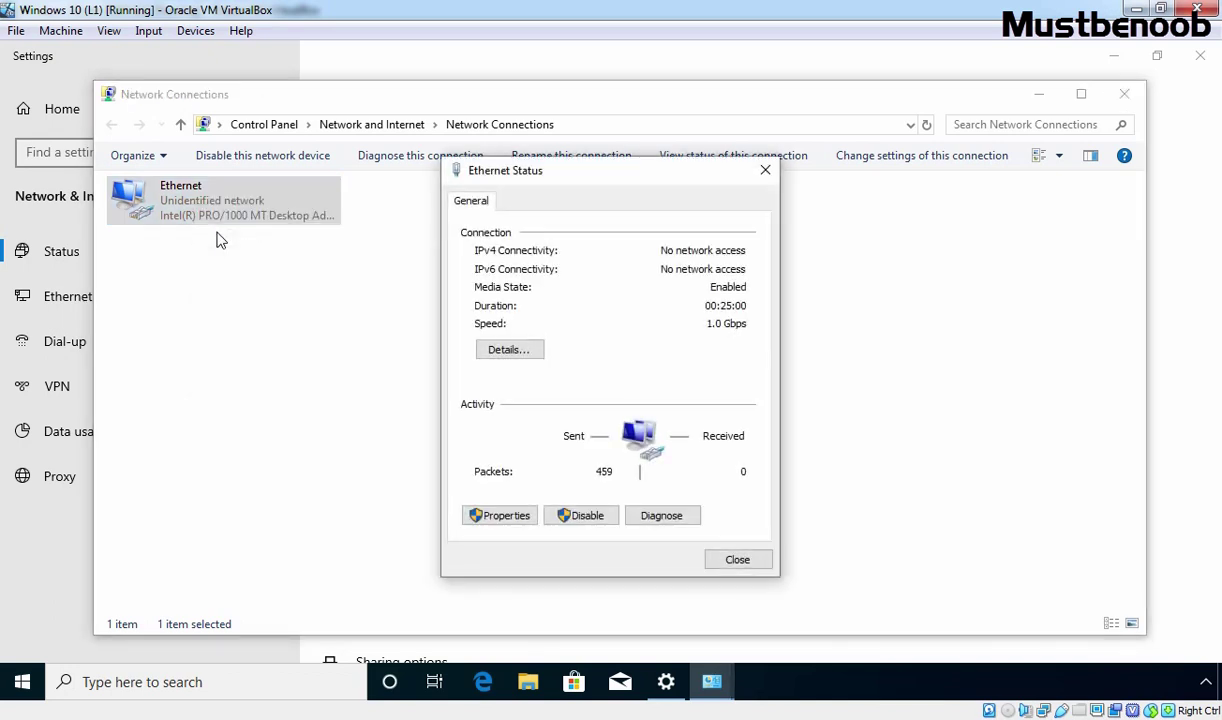
click(510, 350)
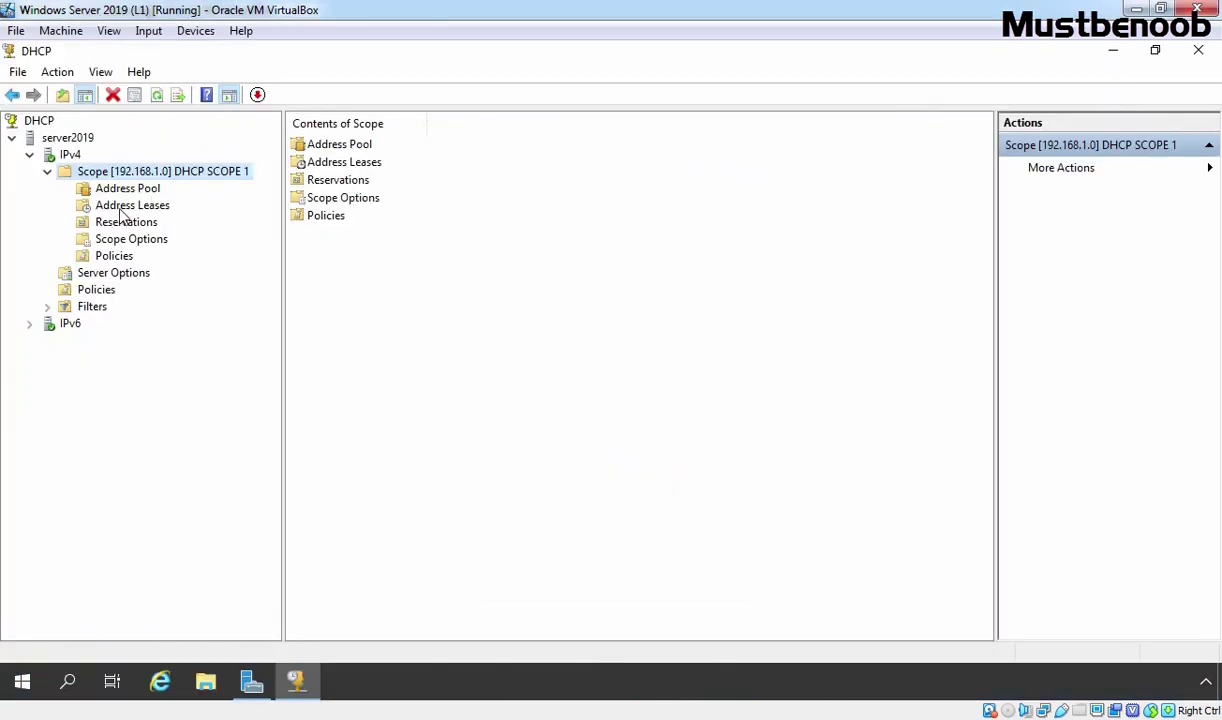
Refresh Address Leases to show 192.168.1.15 for DESKTOP-HNNBA7P and widen the Unique ID column.
click(120, 209)
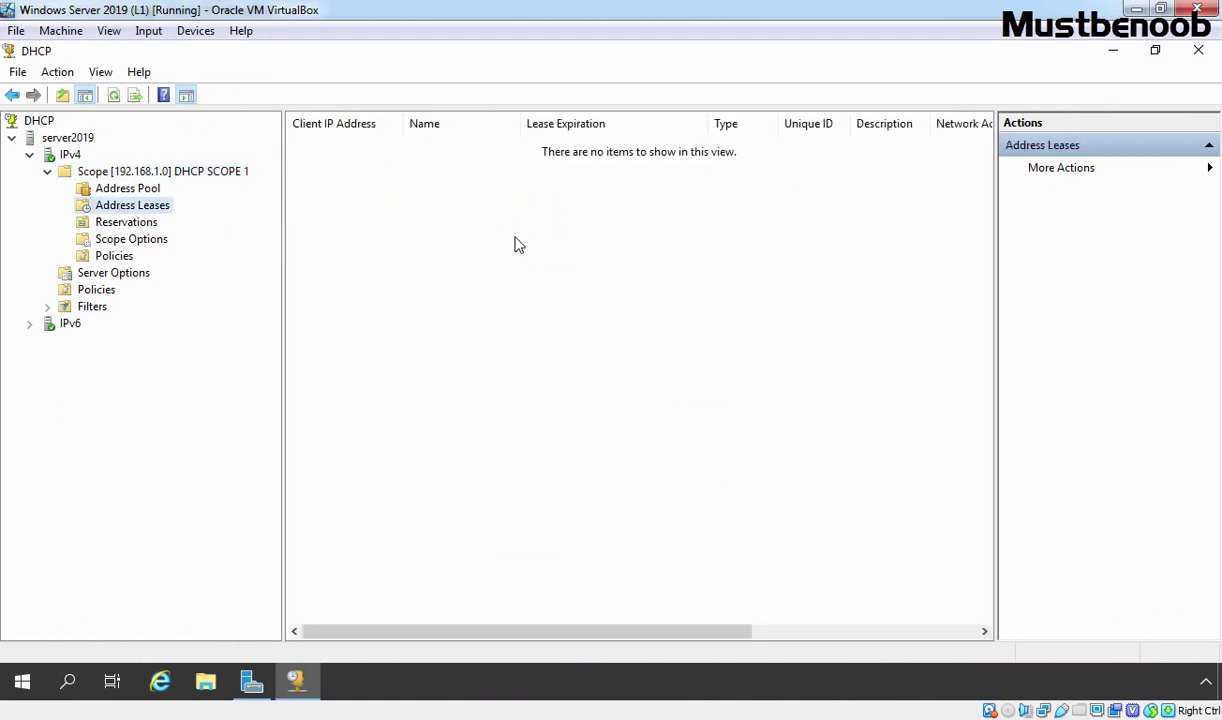
right_click(516, 240)
click(546, 258)
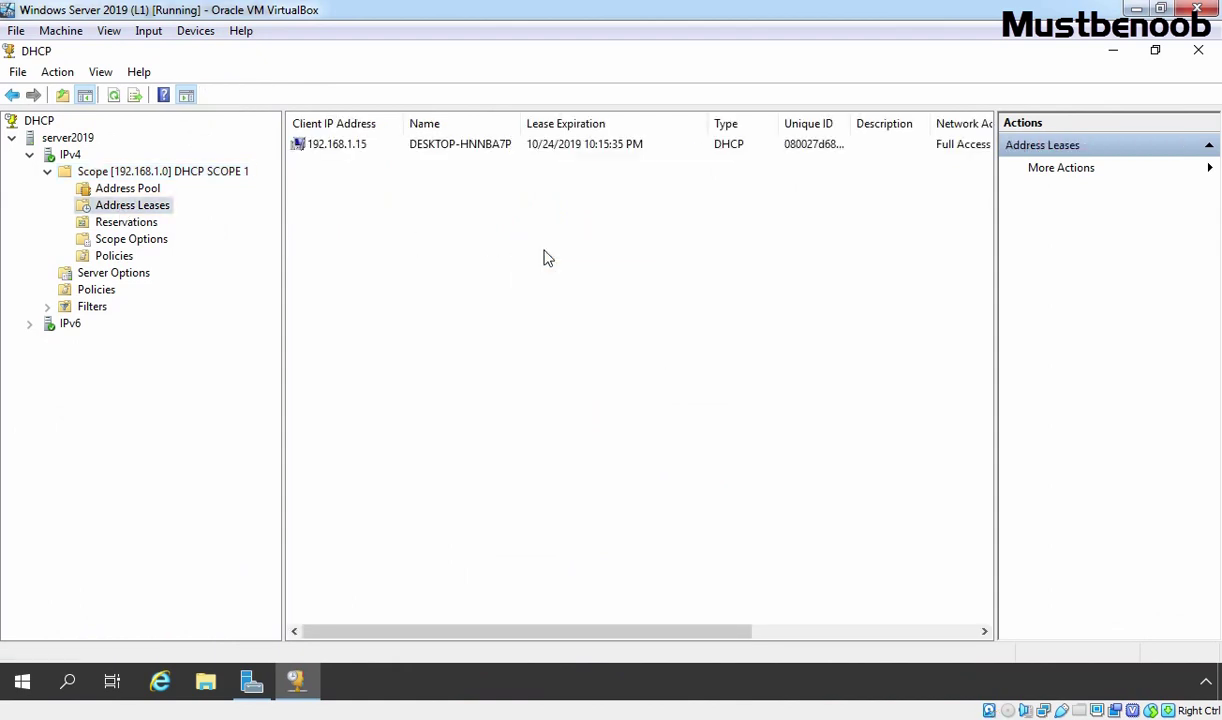
click(554, 150)
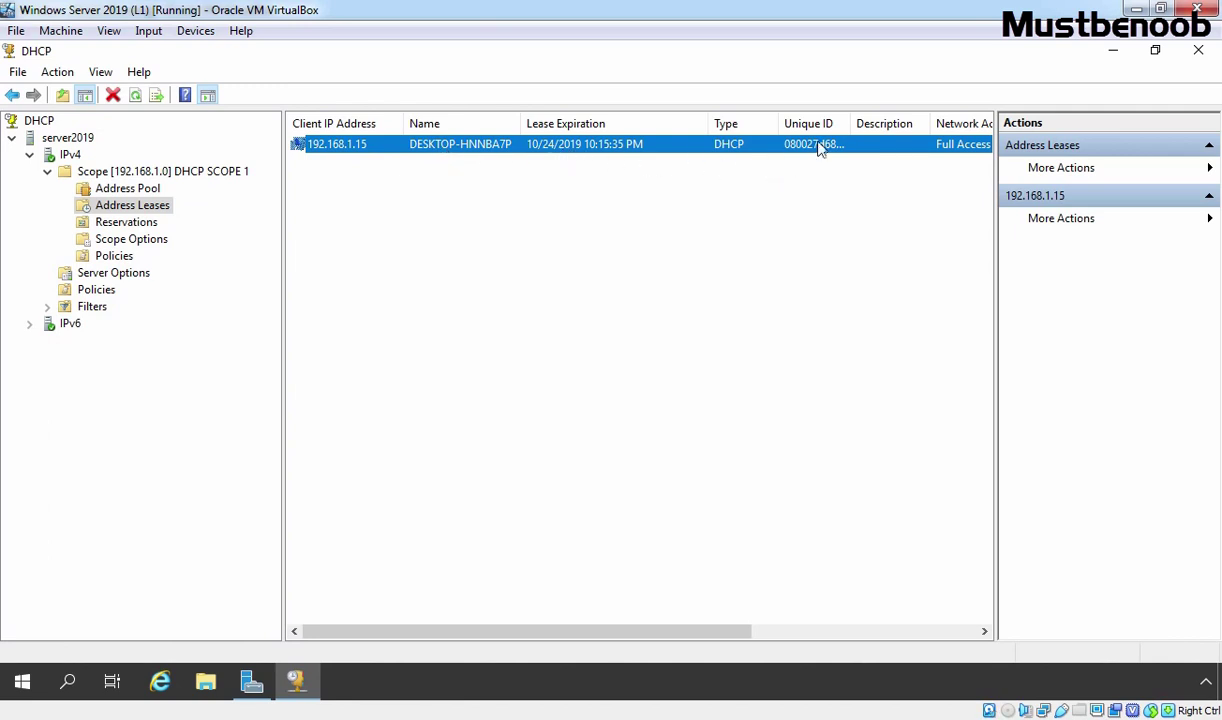
double_click(850, 123)
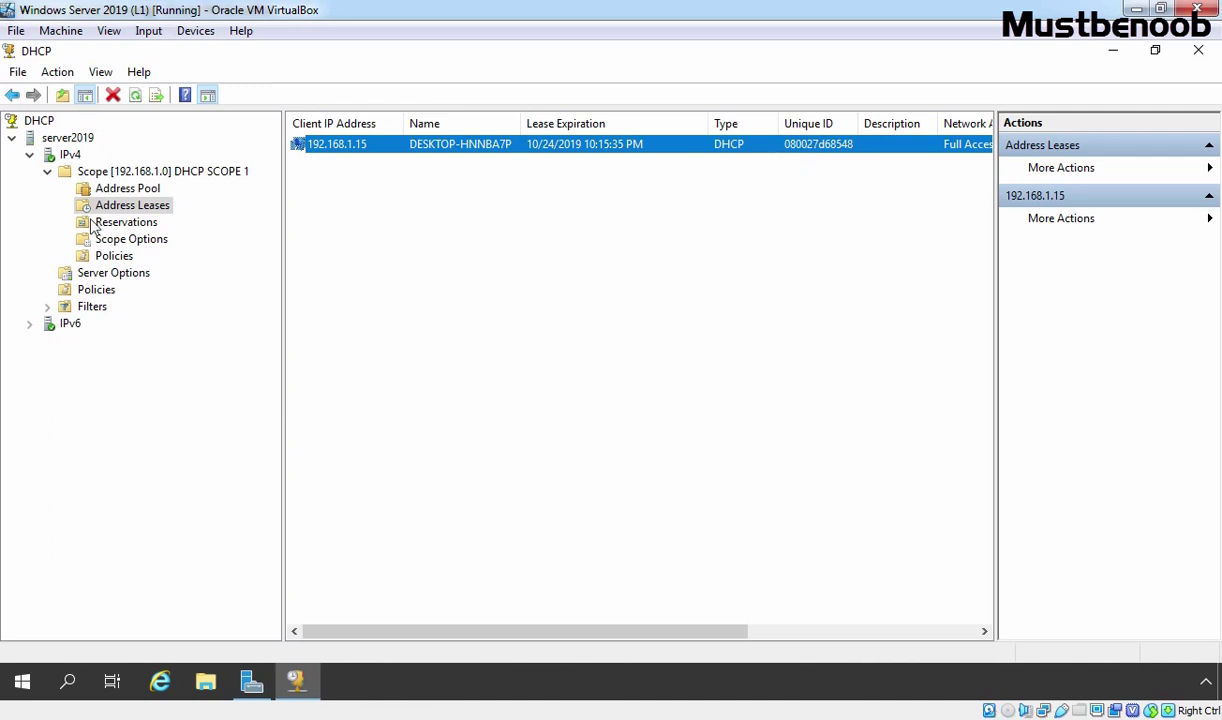
click(125, 223)
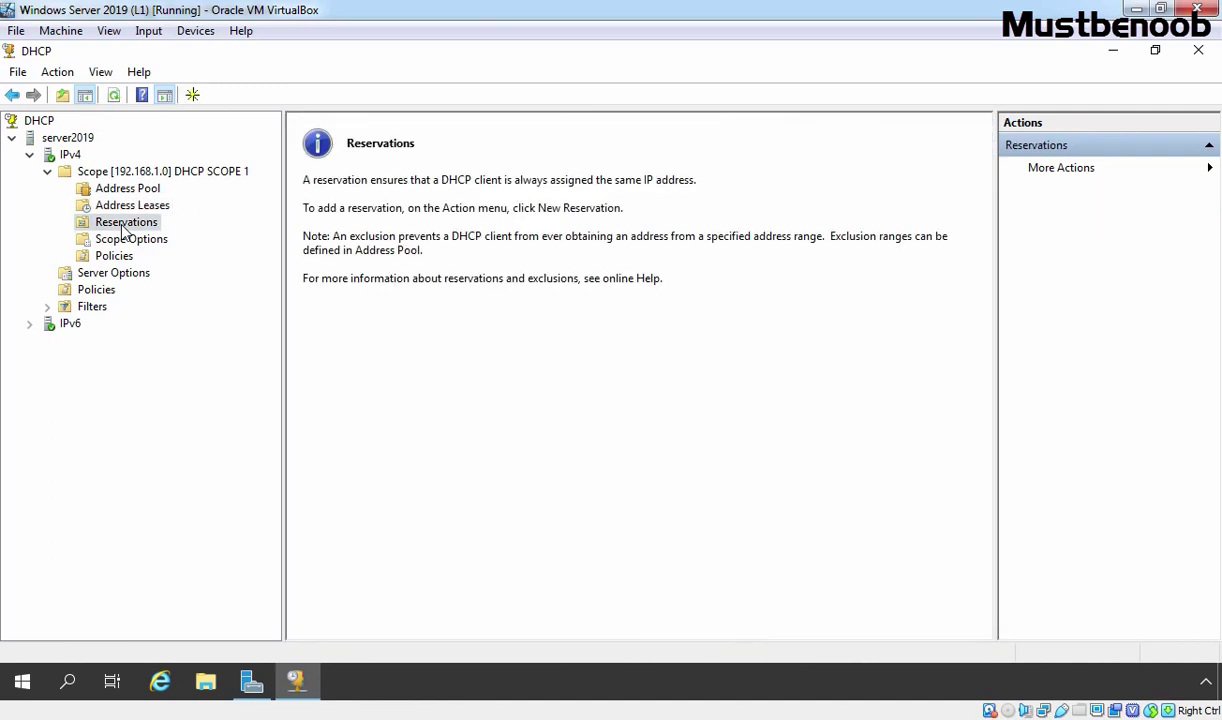
right_click(123, 225)
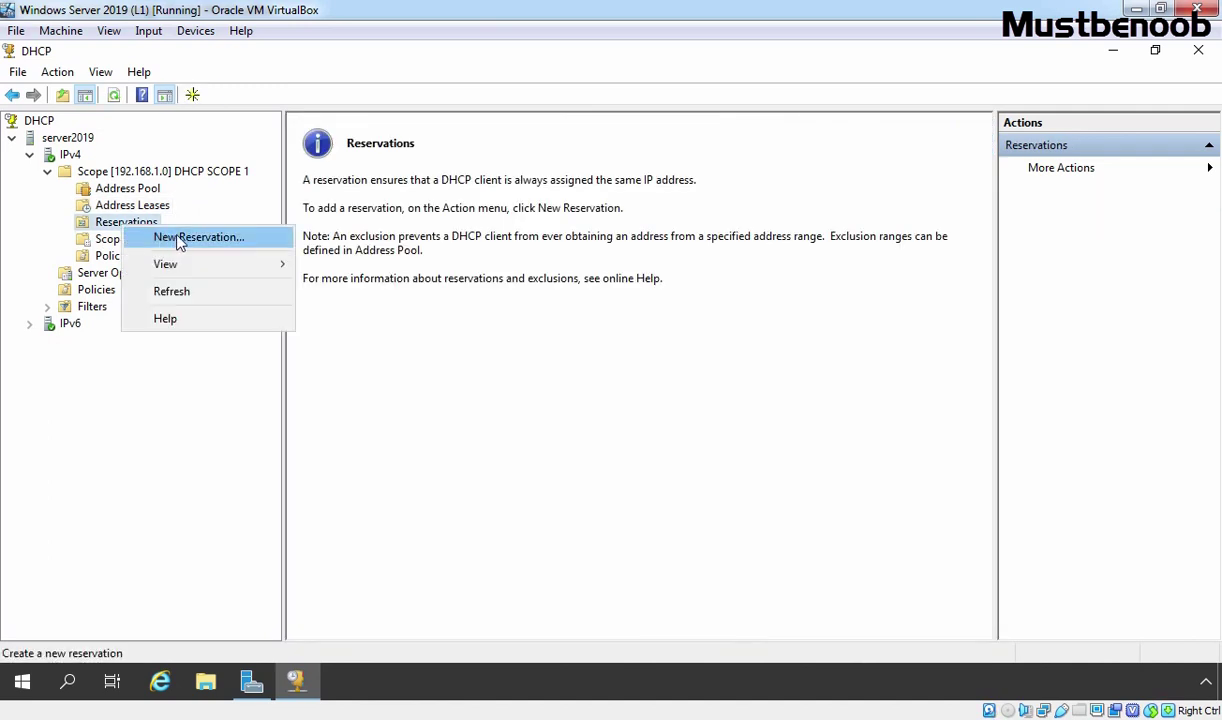
click(166, 237)
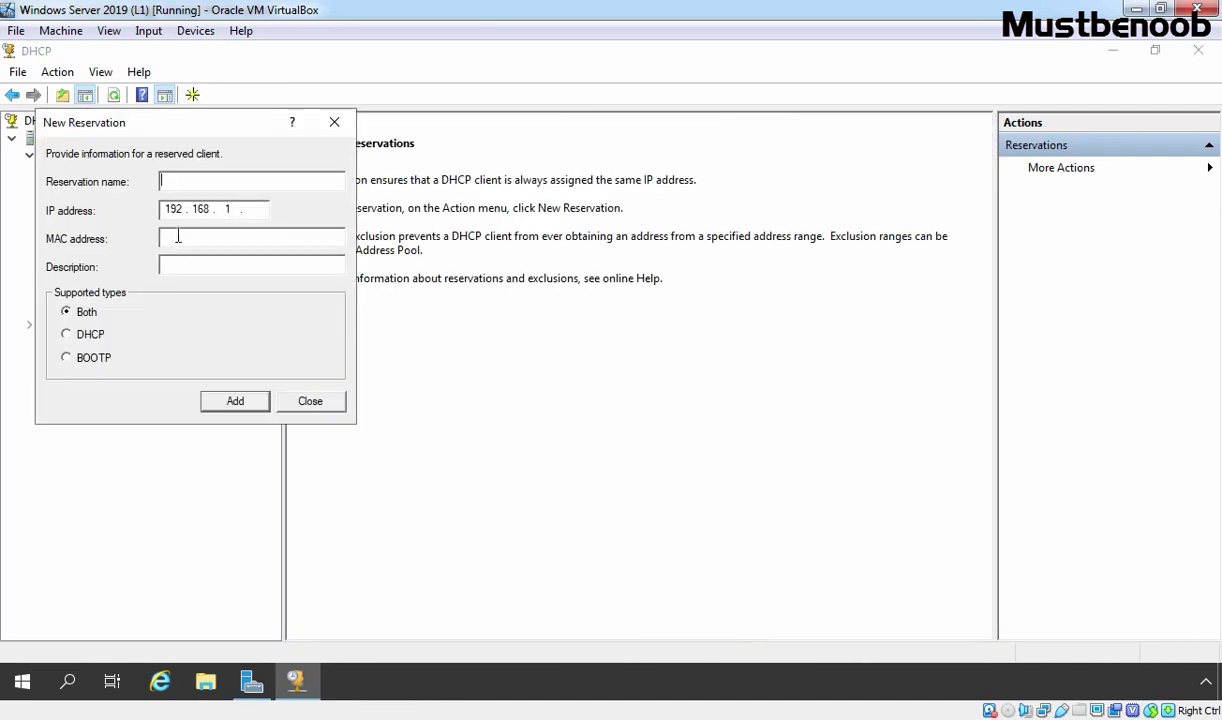
text(For Windows 10 PC)
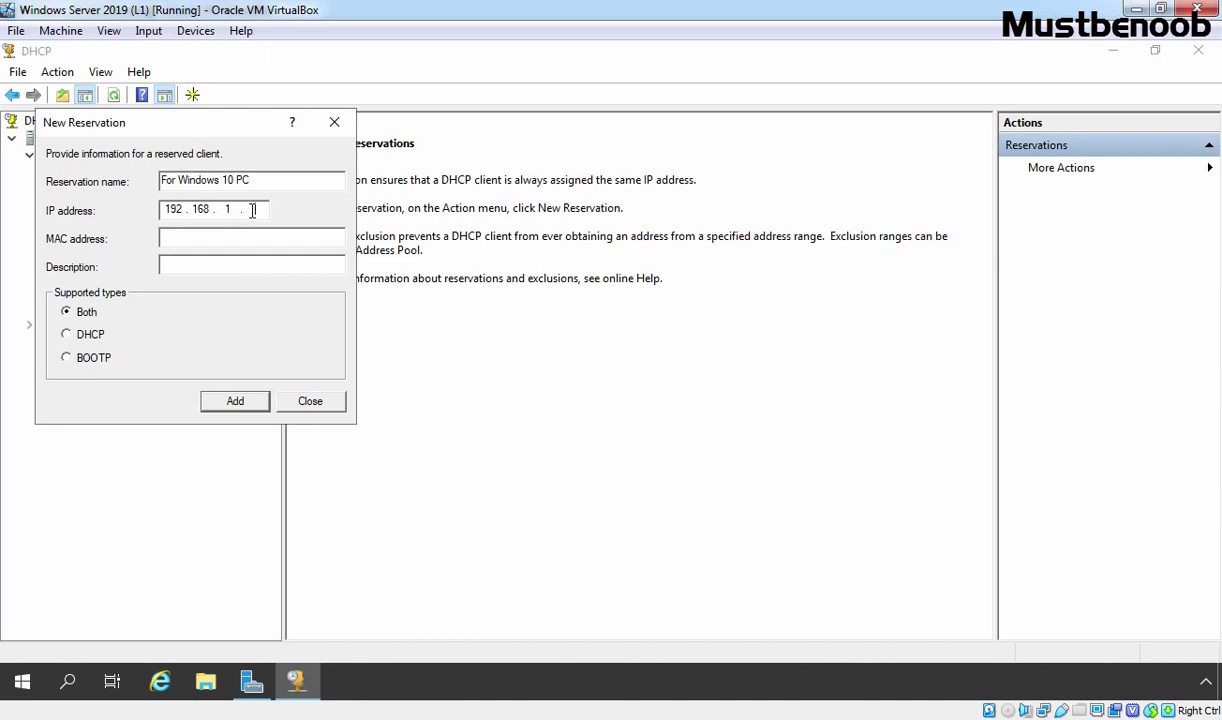
click(252, 210)
text(23)
click(257, 240)
text(001122334455)
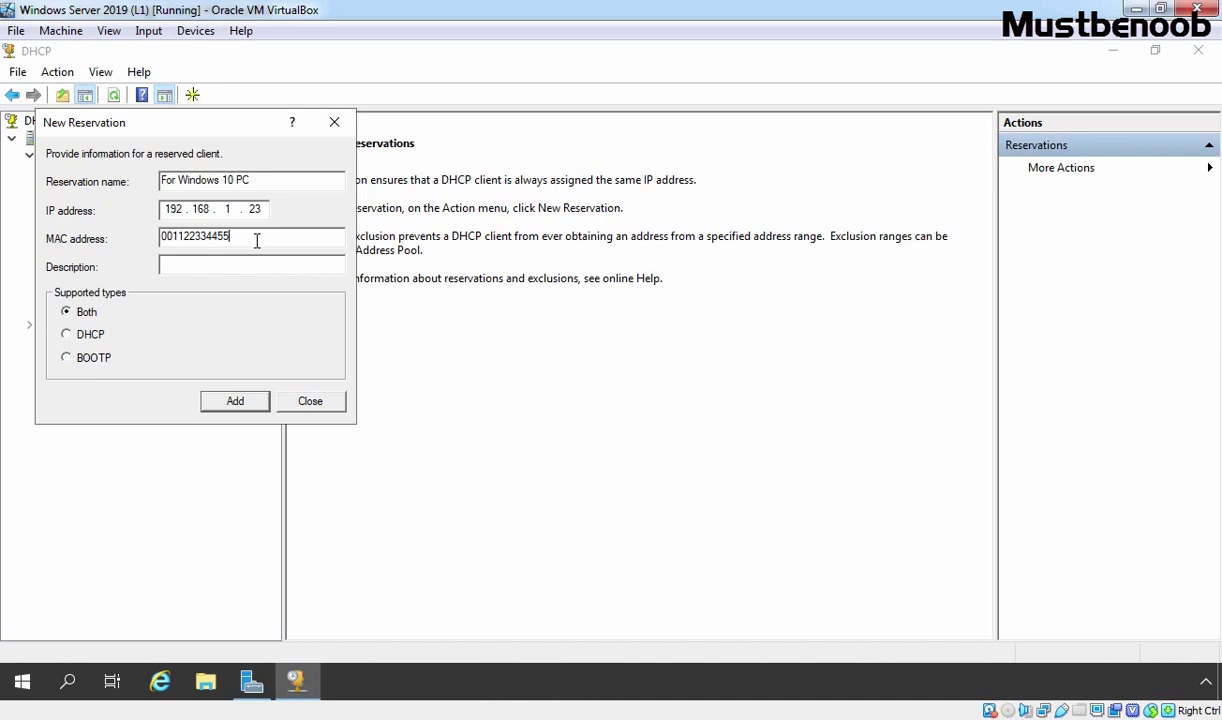
click(222, 261)
click(236, 404)
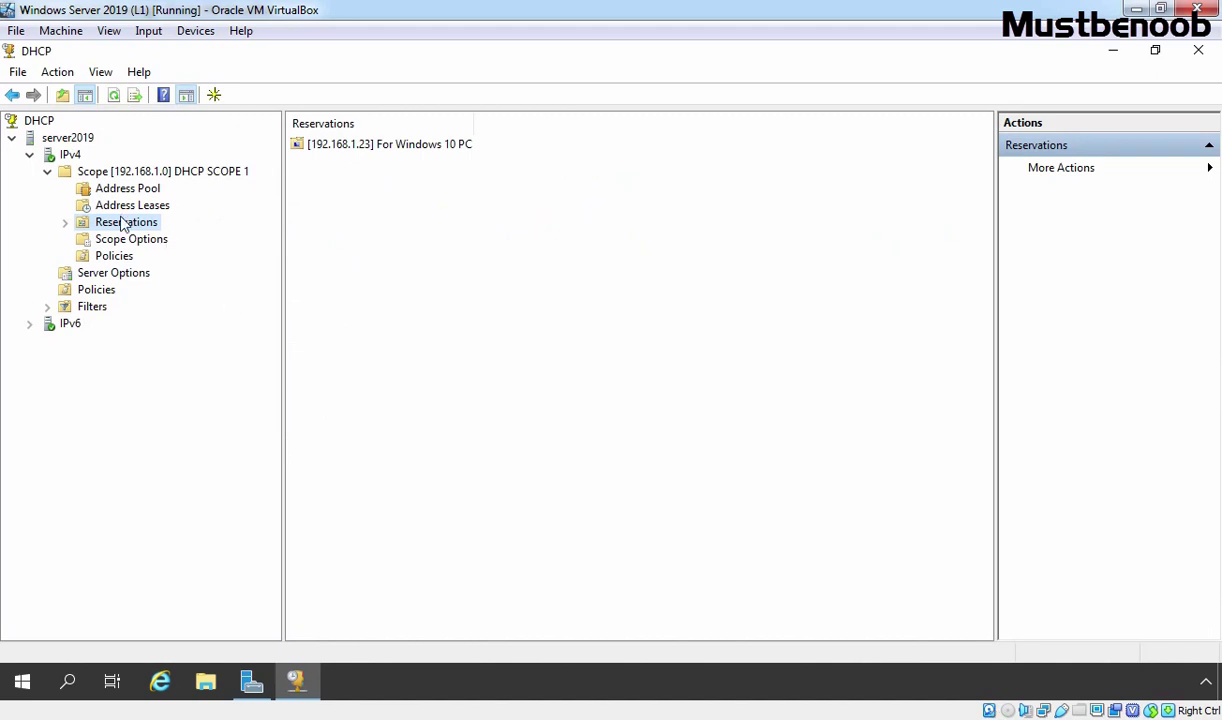
Convert the DESKTOP-HNNBA7P lease 192.168.1.15 into a reservation.
double_click(125, 222)
click(224, 242)
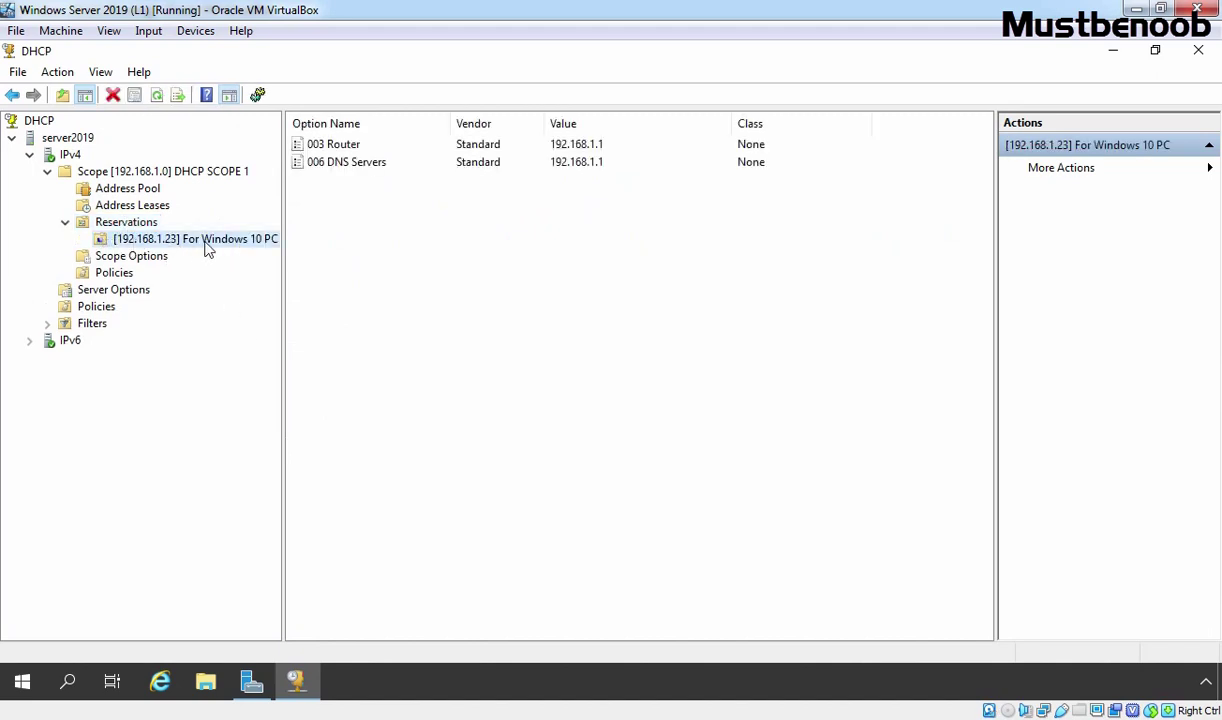
click(133, 206)
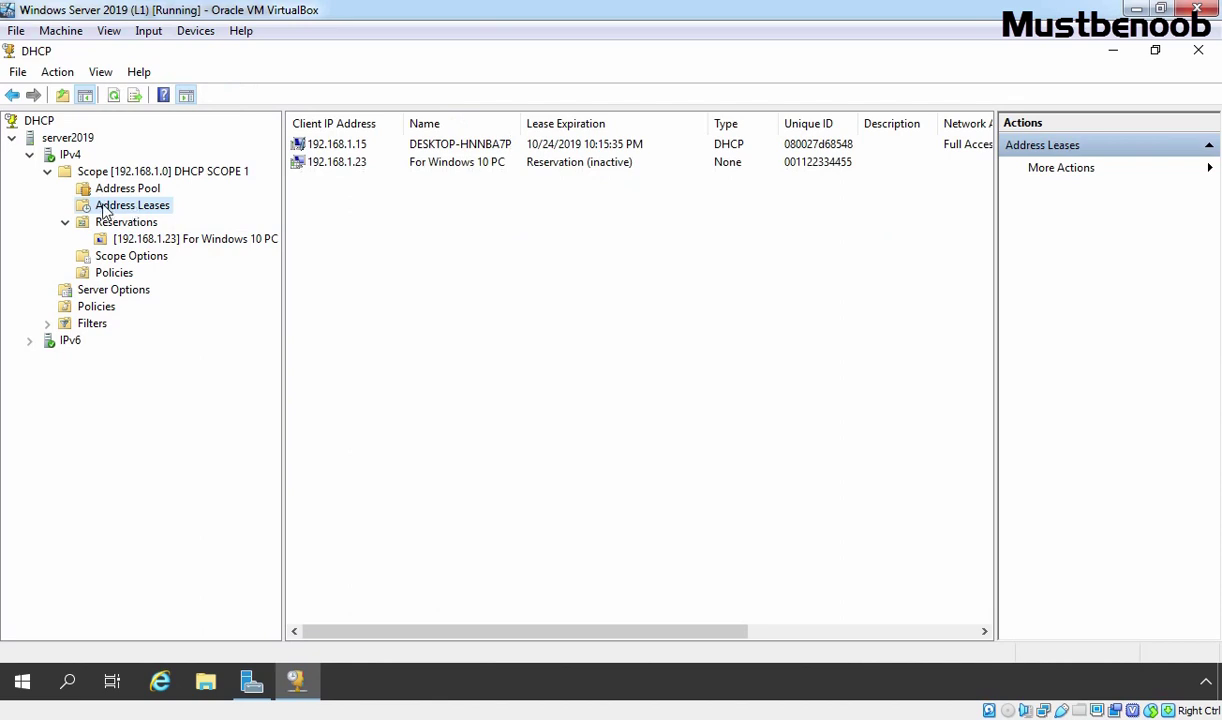
click(440, 148)
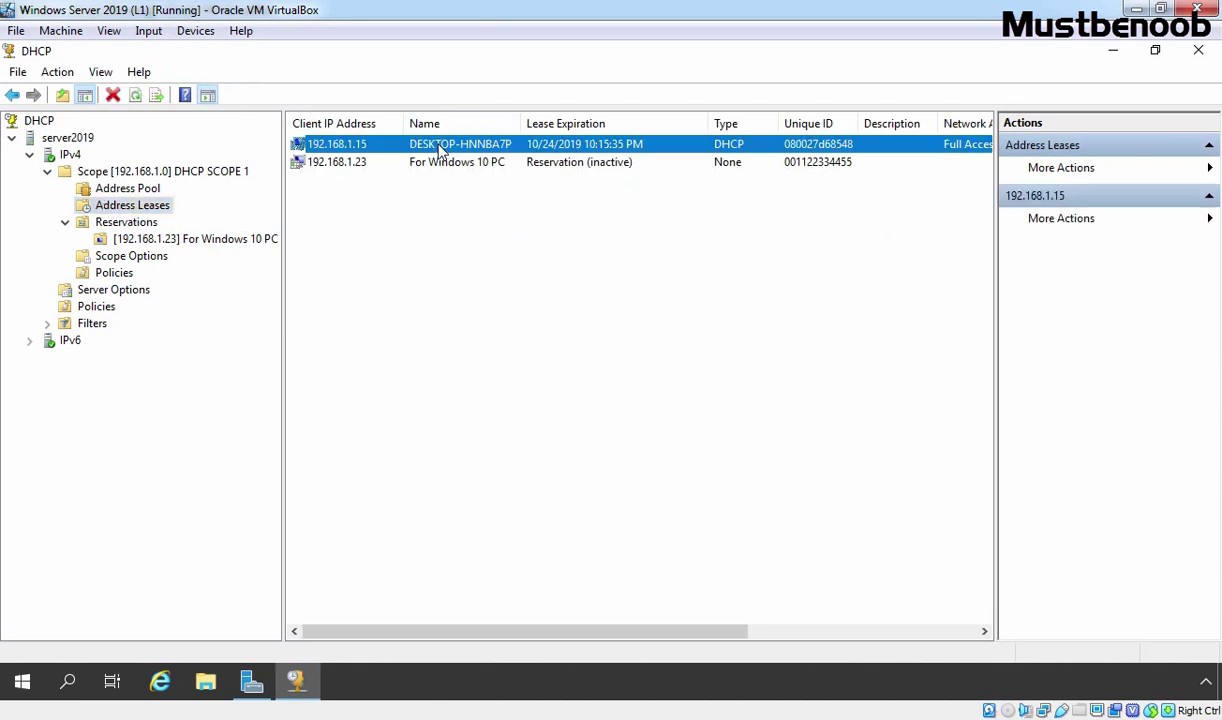
right_click(440, 148)
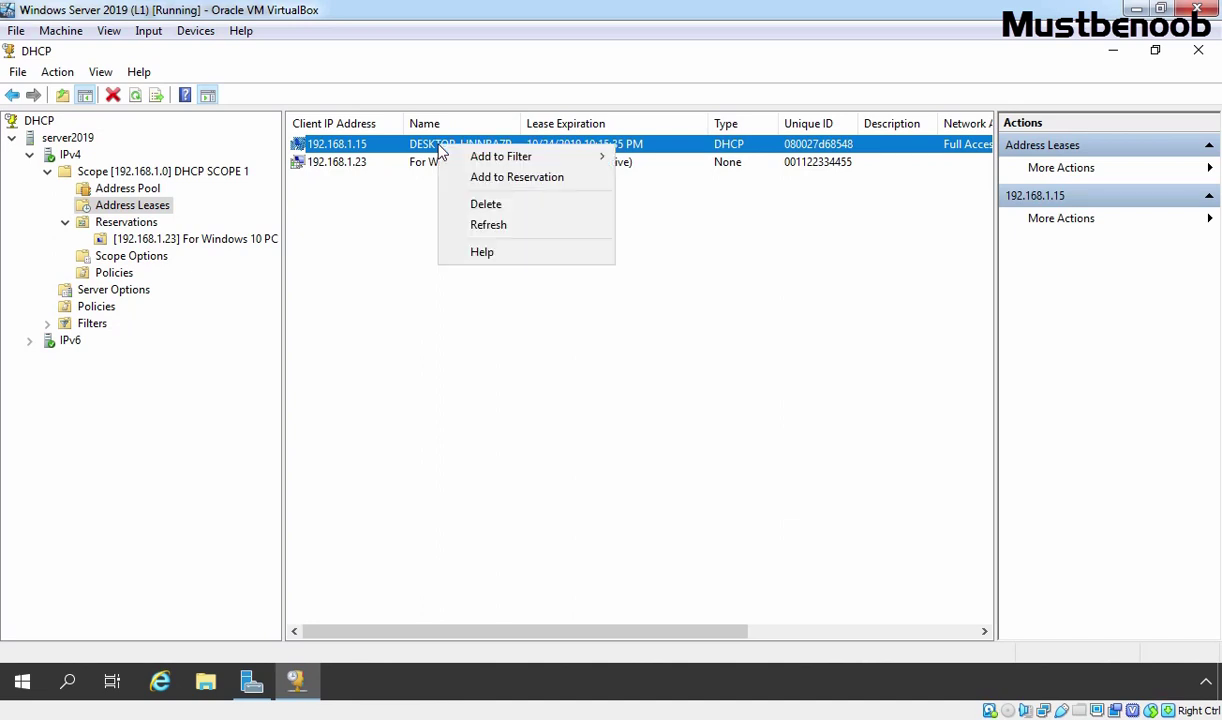
click(532, 180)
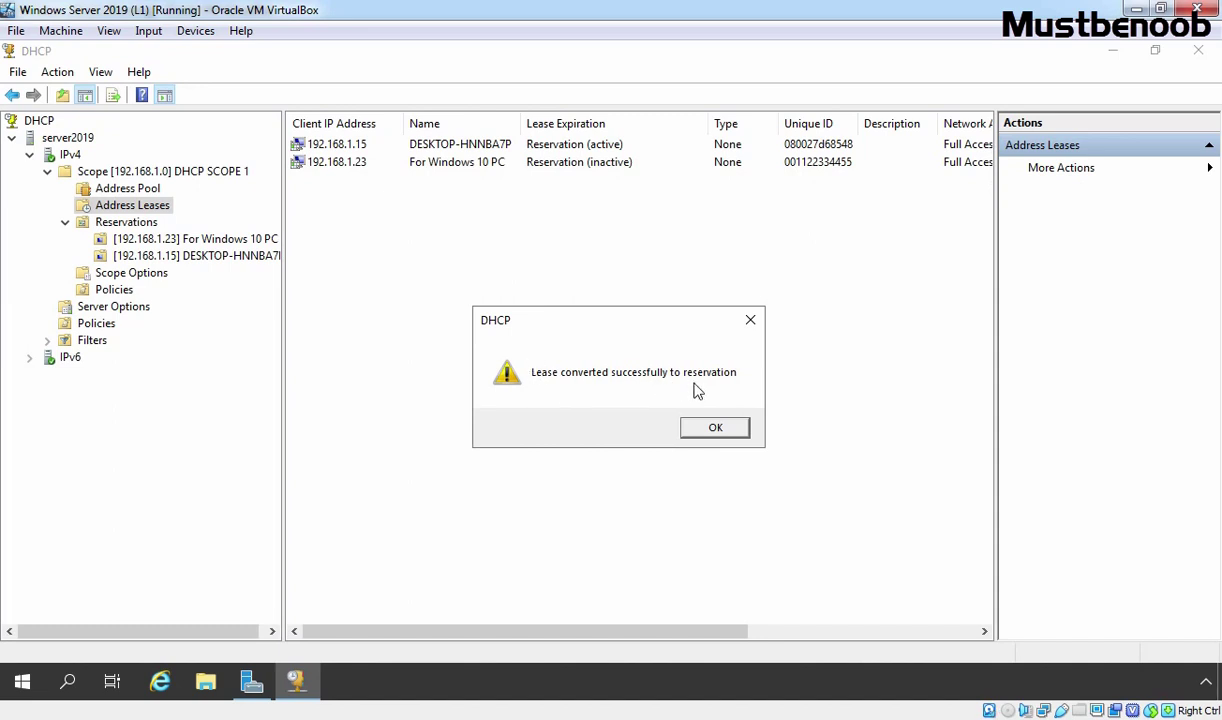
click(716, 428)
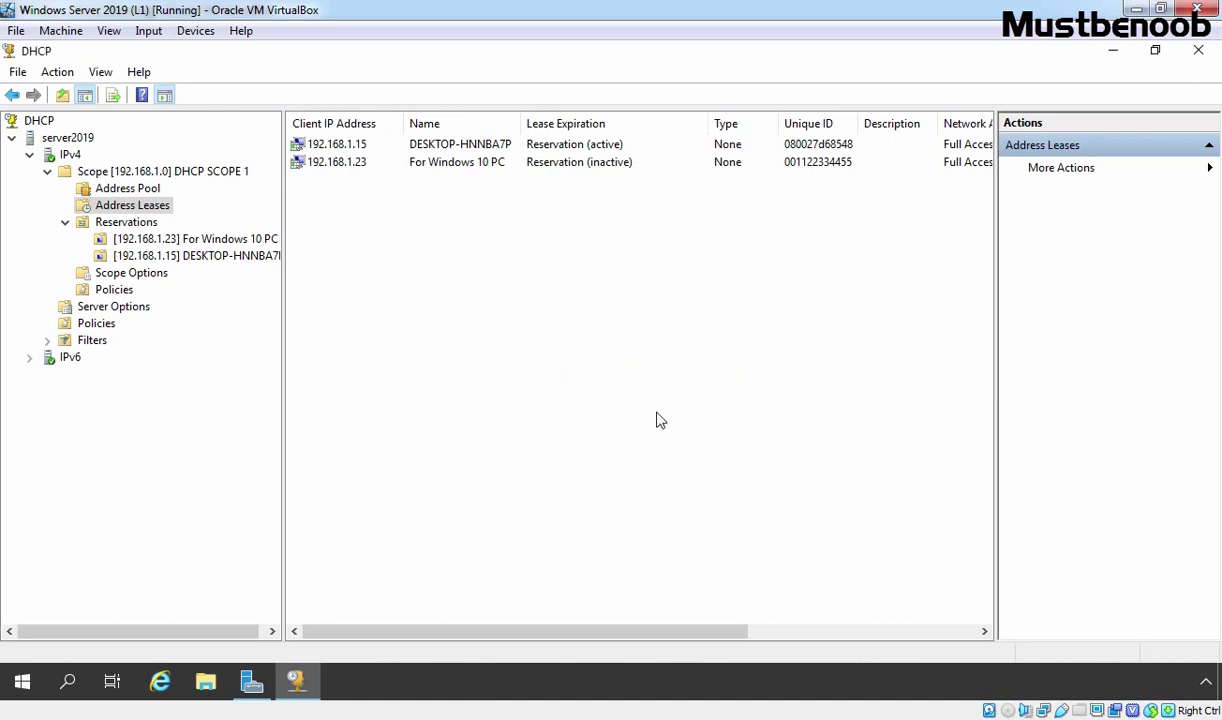
Check Reservations lists both entries, widening the name column to show full names.
click(127, 221)
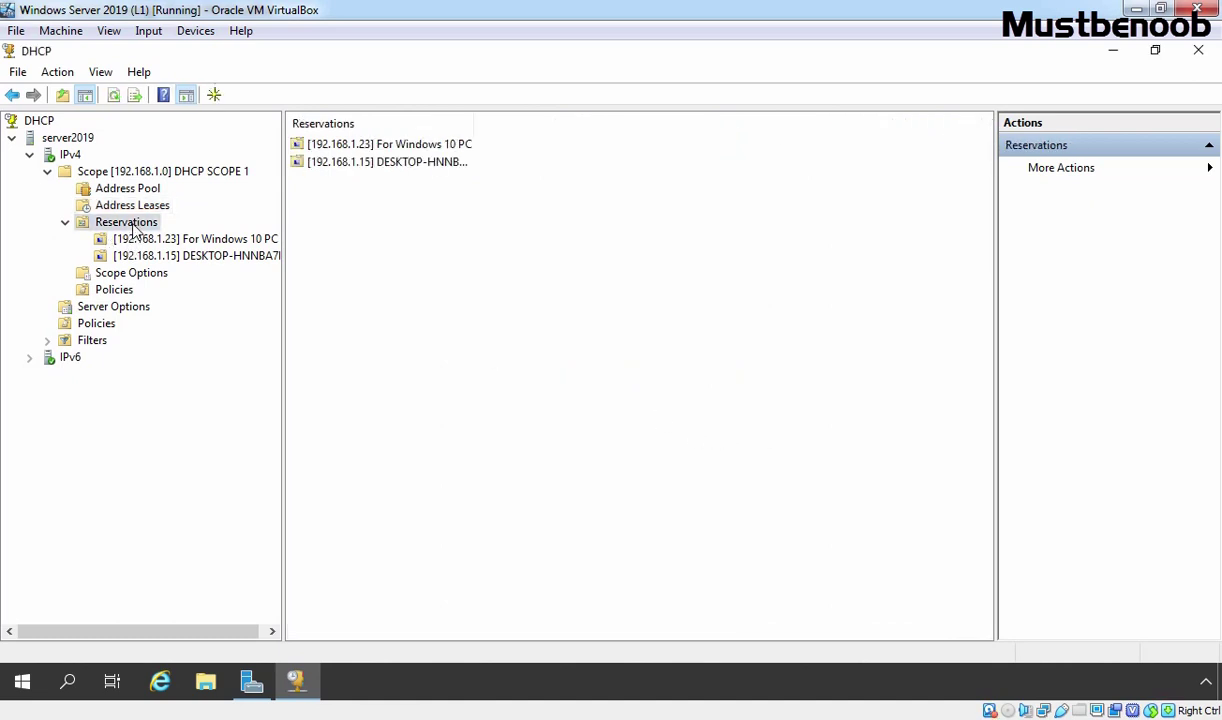
double_click(472, 122)
click(143, 171)
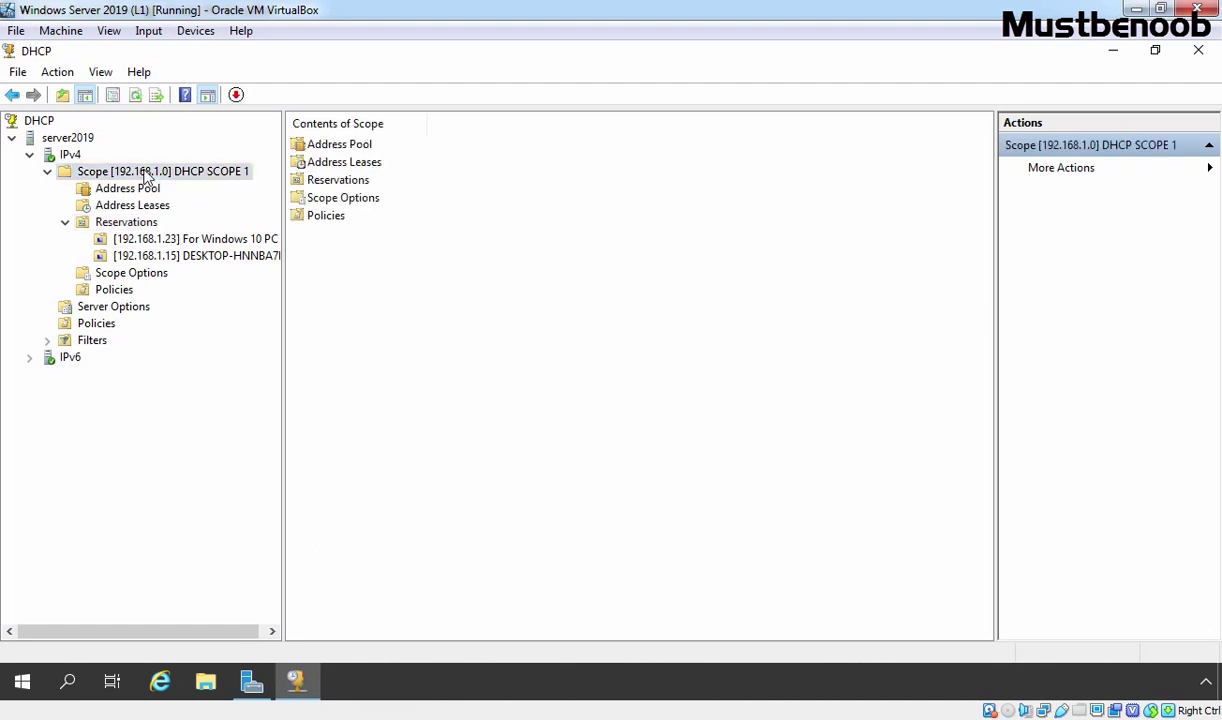
right_click(147, 176)
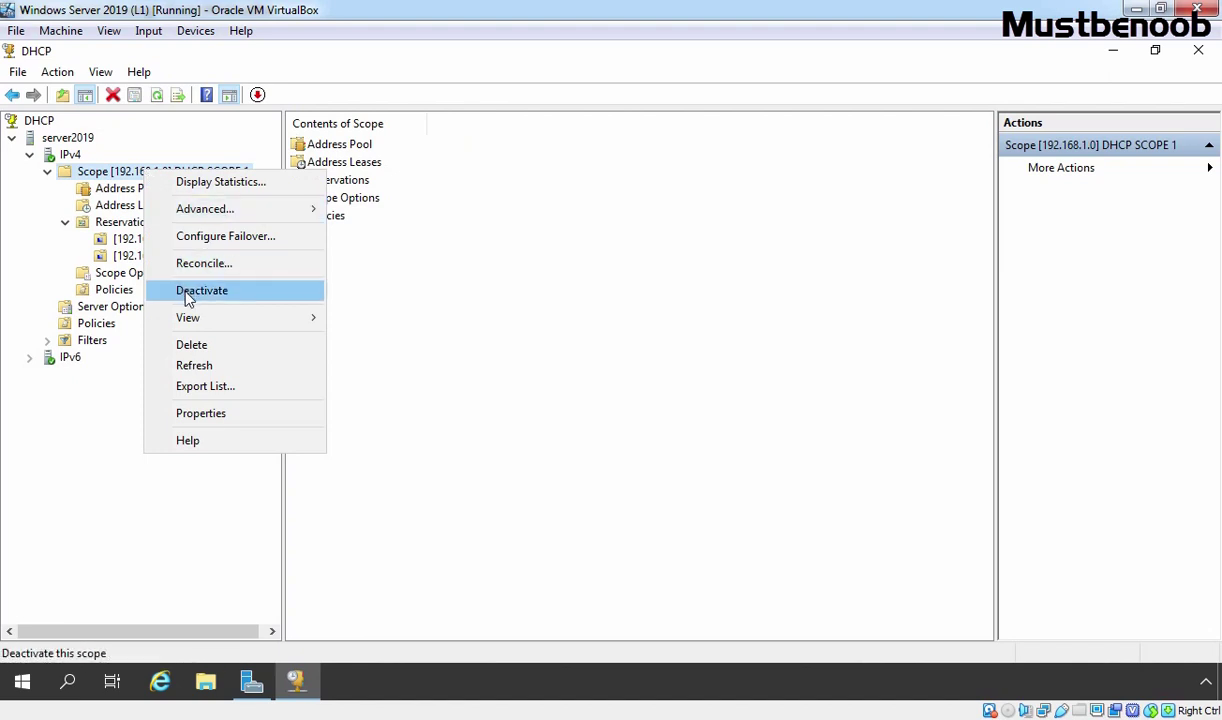